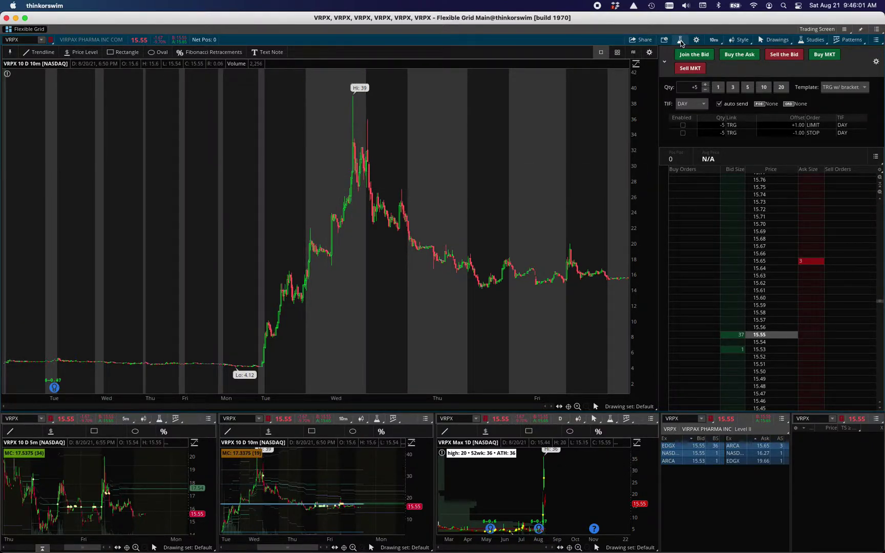
Find the richard_the_red_VPA_candles study with 'cand', add it to the VRPX price area, and confirm.
left_click(681, 41)
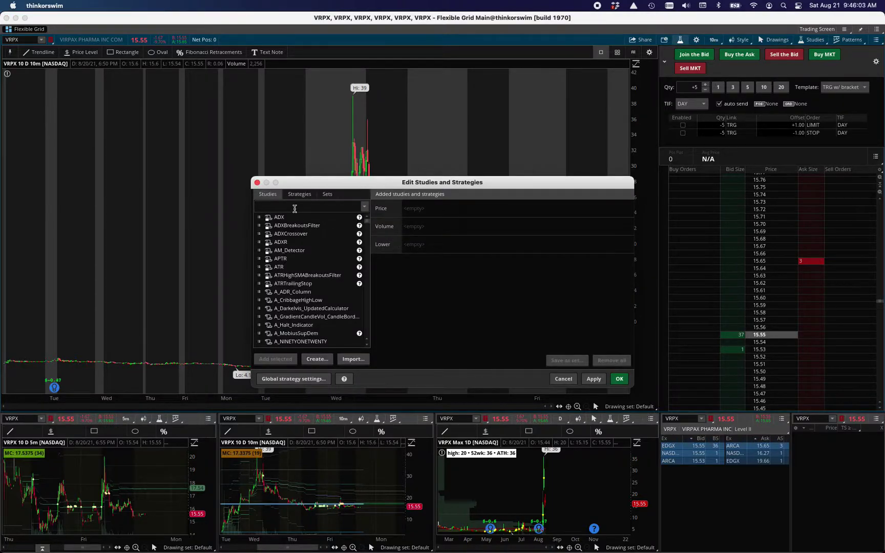
type("cand")
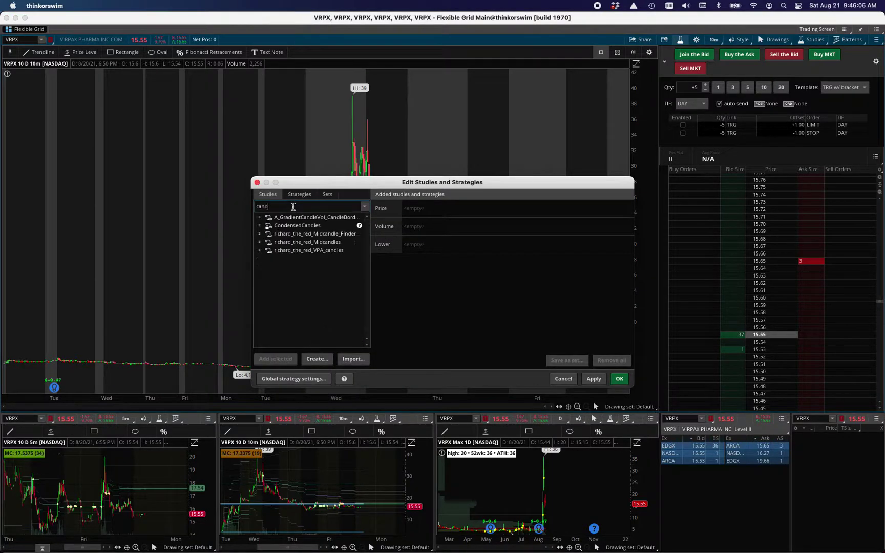
left_click(305, 251)
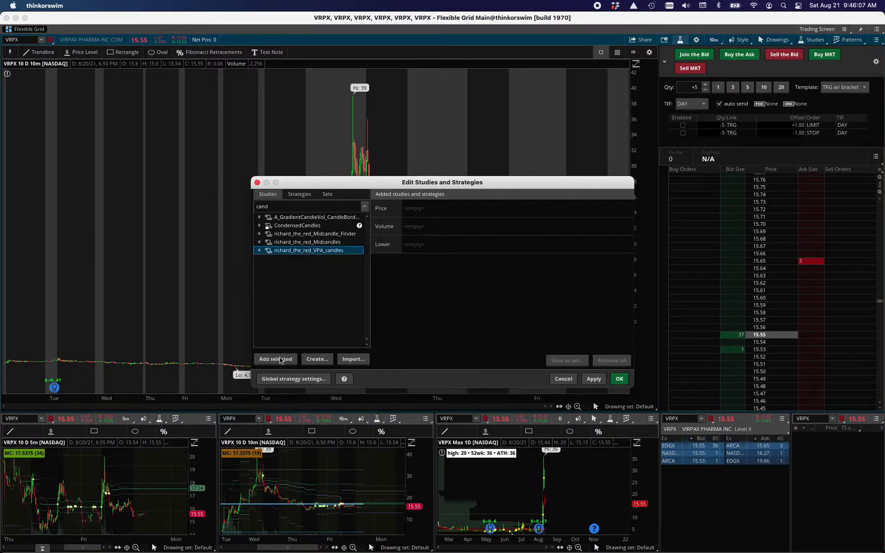
left_click(277, 359)
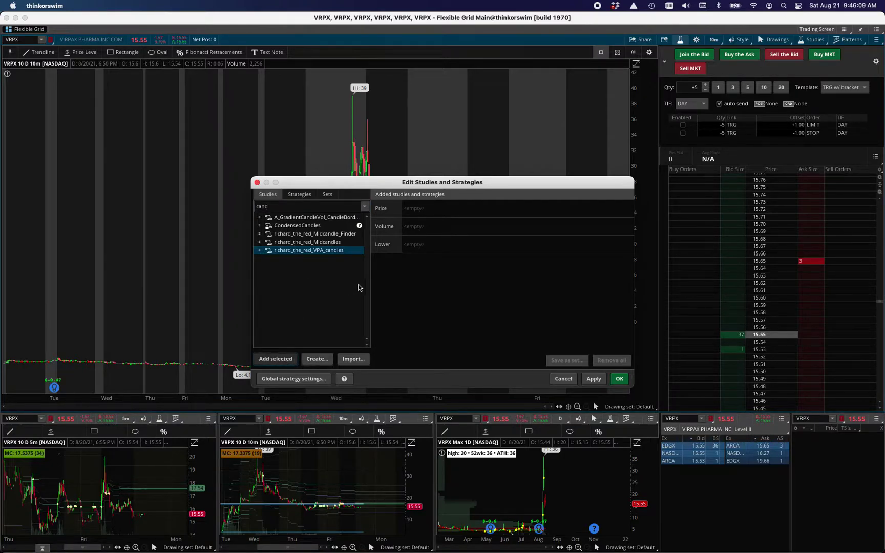
left_click(275, 359)
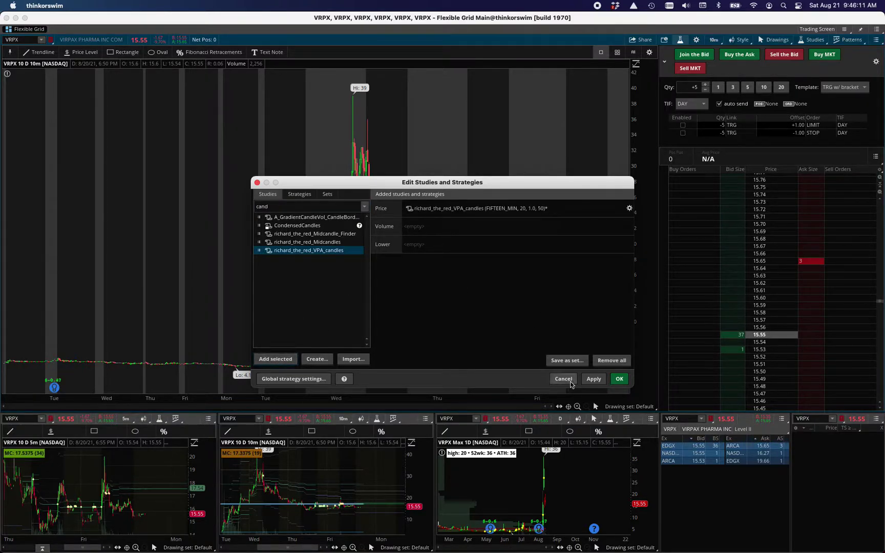
left_click(619, 379)
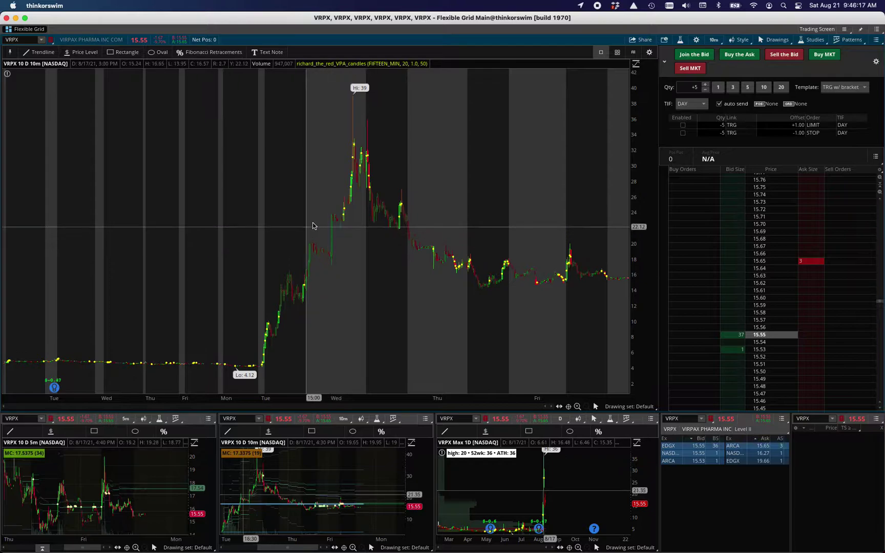
Switch the VRPX chart to the 30 D : 30m time frame.
left_click(738, 54)
left_click(714, 39)
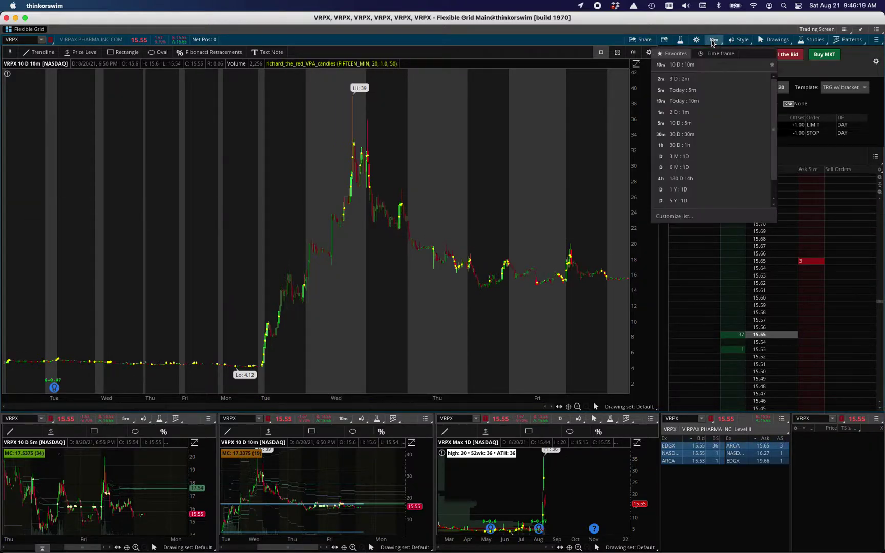
left_click(686, 134)
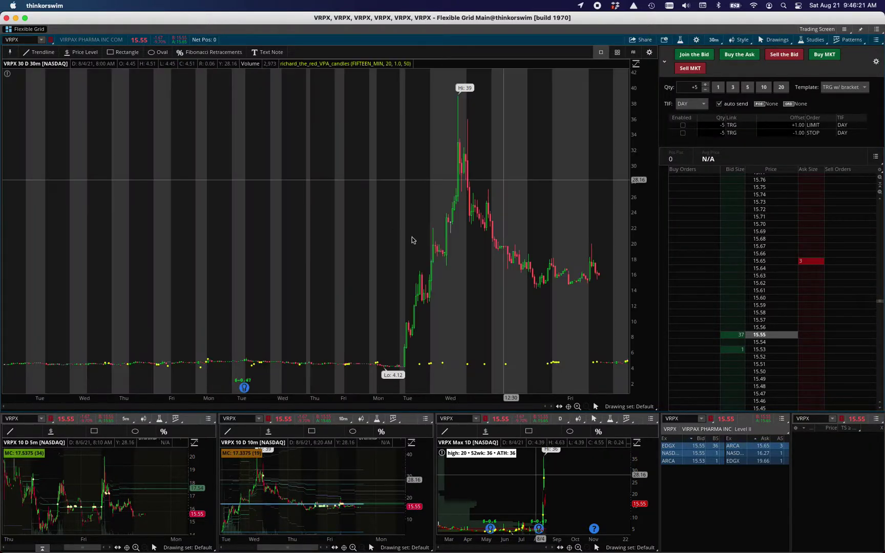
Zoom into the 8/17–8/20 stretch of bars, leaving the style options unchanged.
left_click_drag(602, 239, 527, 242)
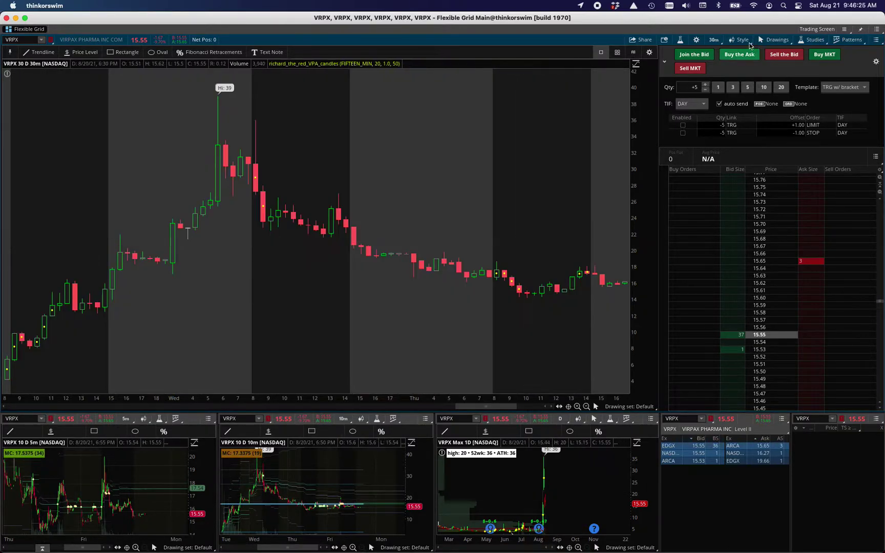
left_click(739, 40)
mouse_move(729, 111)
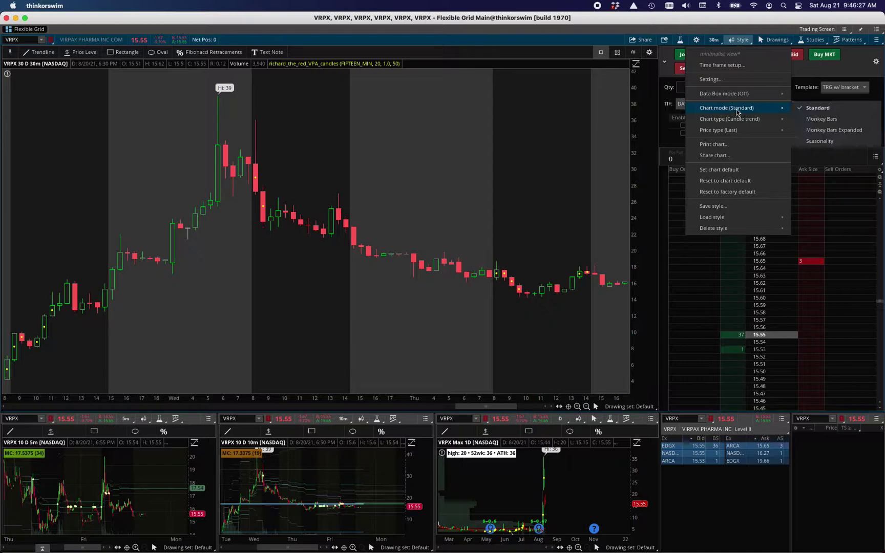
left_click(696, 43)
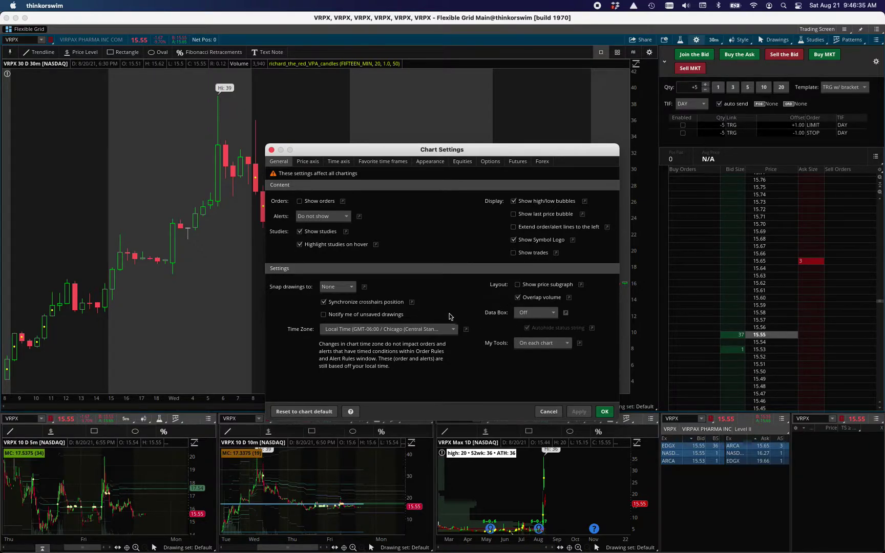
In Chart Settings, check Show rollover lines and uncheck extended-hours highlighting for equities, then save.
left_click(310, 162)
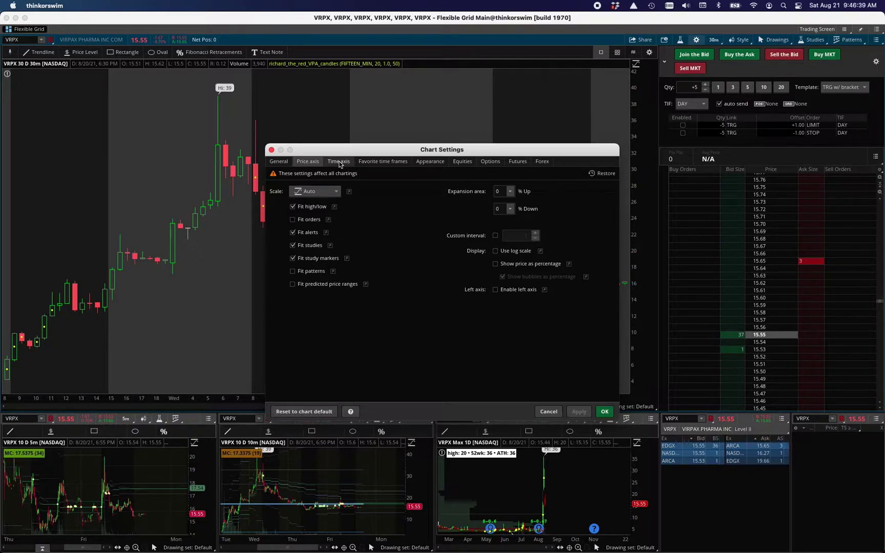
left_click(339, 162)
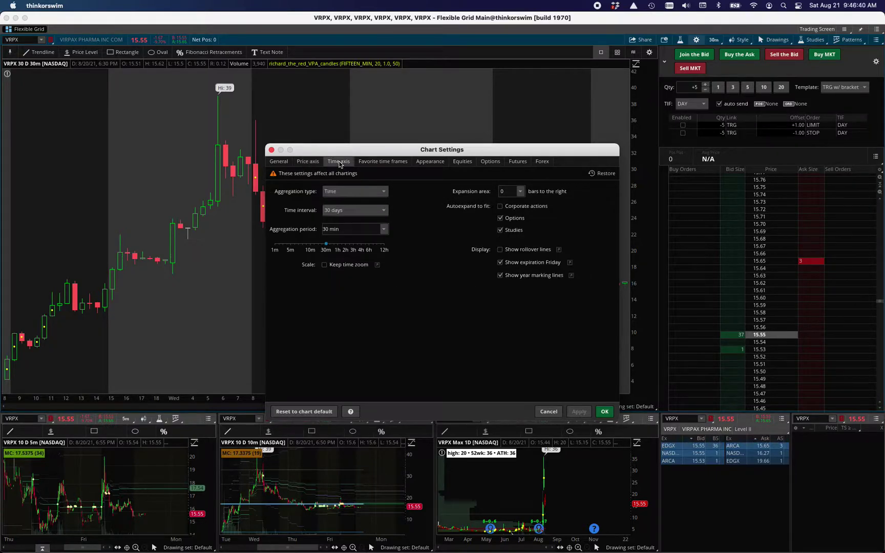
left_click(500, 250)
left_click(463, 162)
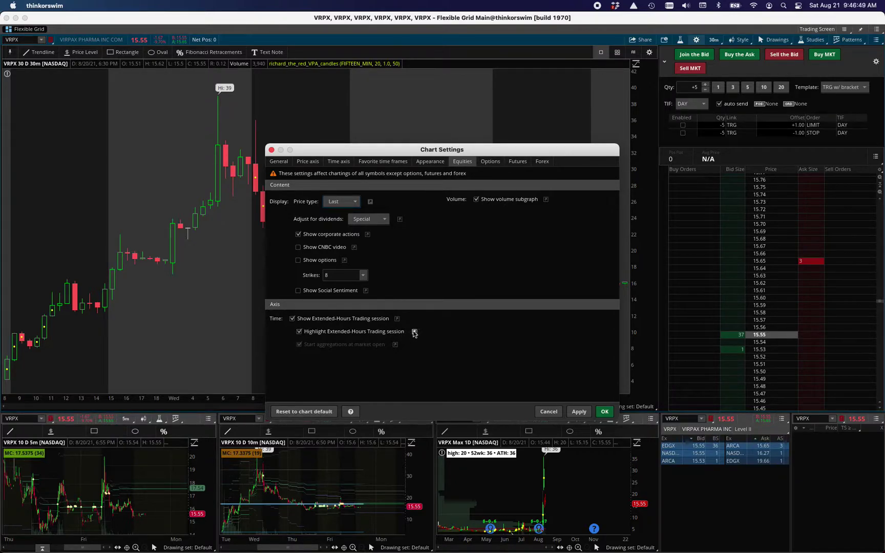
left_click(299, 332)
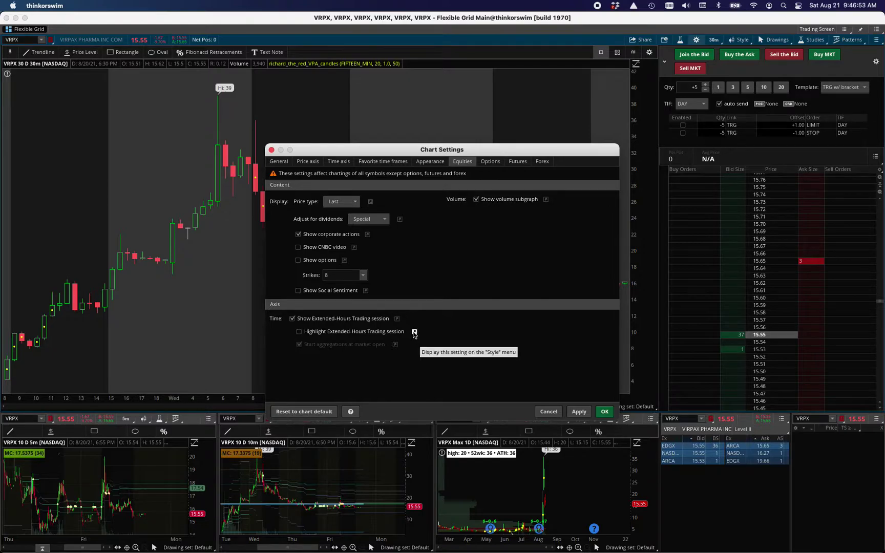
left_click(604, 412)
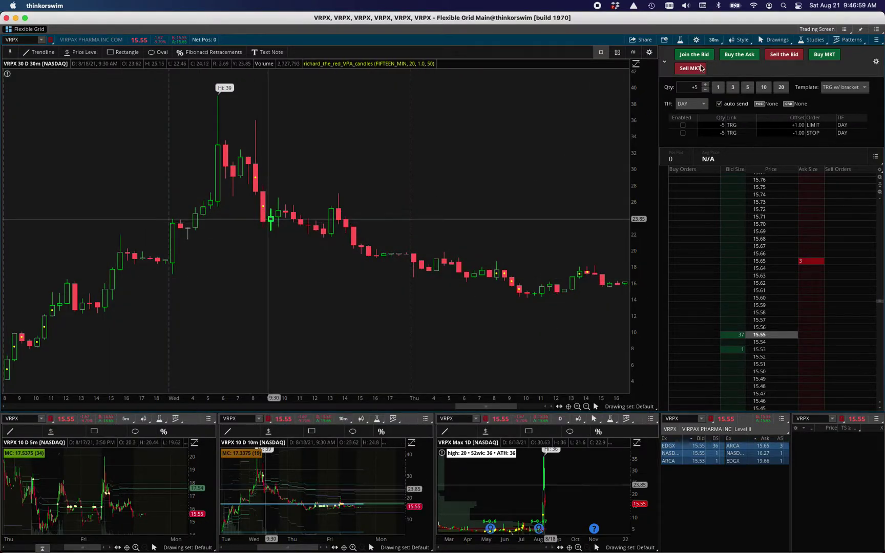
From the Style menu, toggle extended-hours shading on and back off, and uncheck Show rollover lines.
left_click(739, 39)
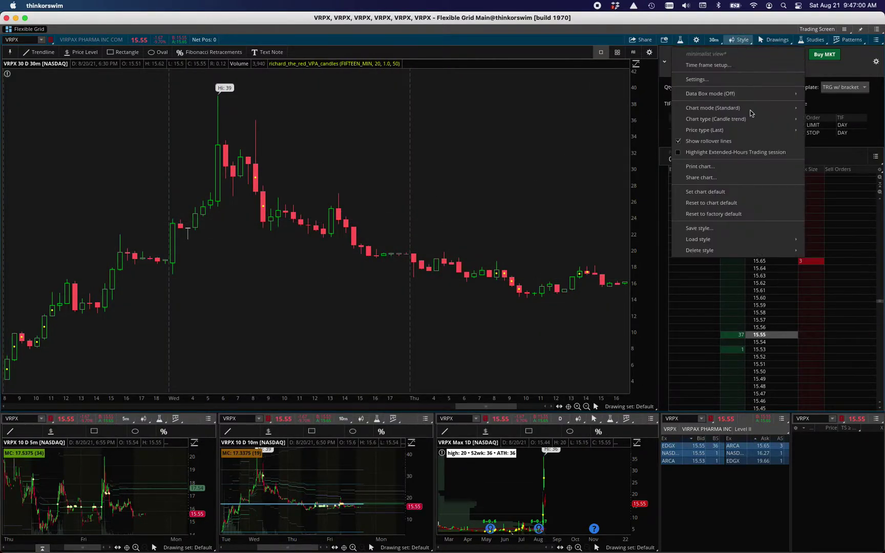
left_click(679, 153)
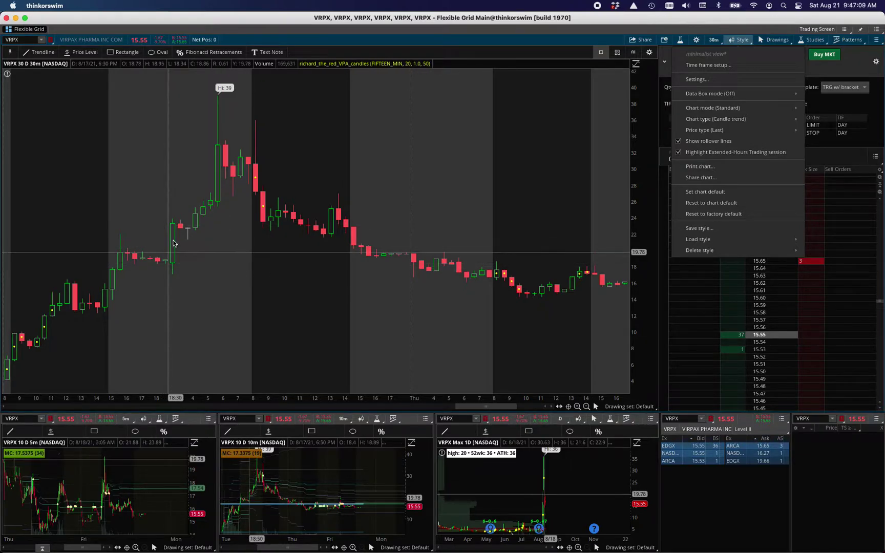
left_click(680, 152)
left_click(679, 142)
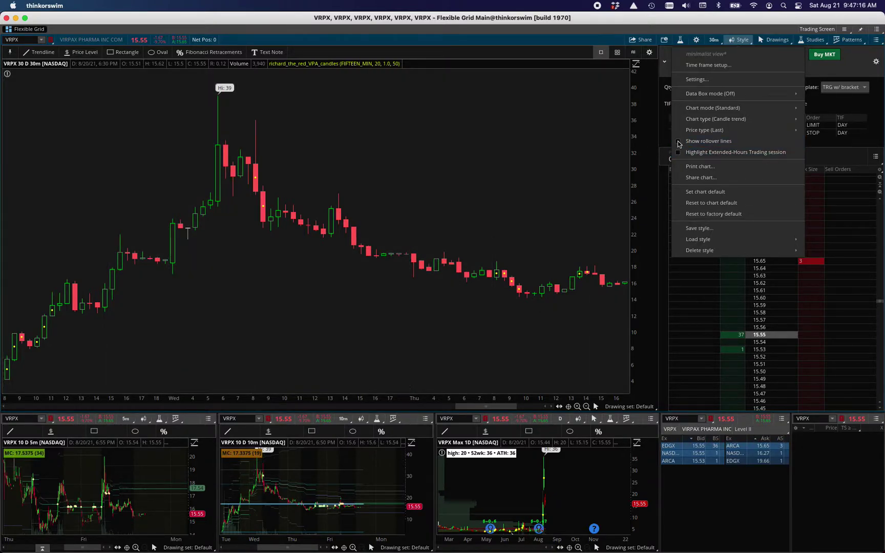
left_click(680, 41)
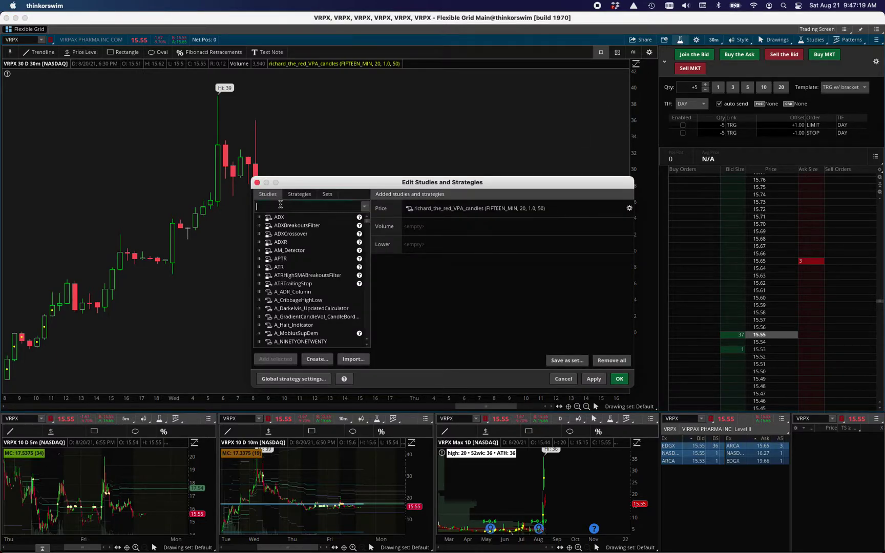
Find richard_the_red_Bell_Lines with 'bell', add it to the price area, and apply it.
type("bell")
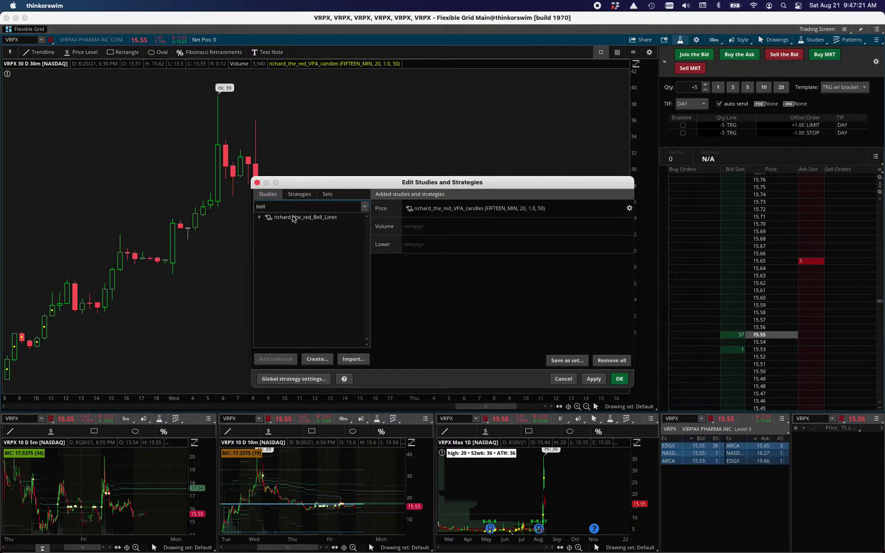
left_click(292, 217)
left_click(272, 360)
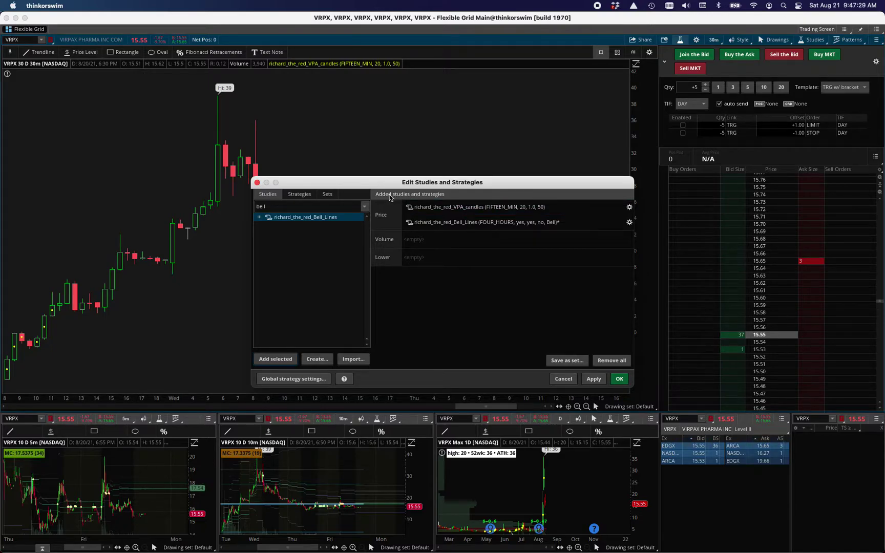
left_click_drag(379, 183, 425, 146)
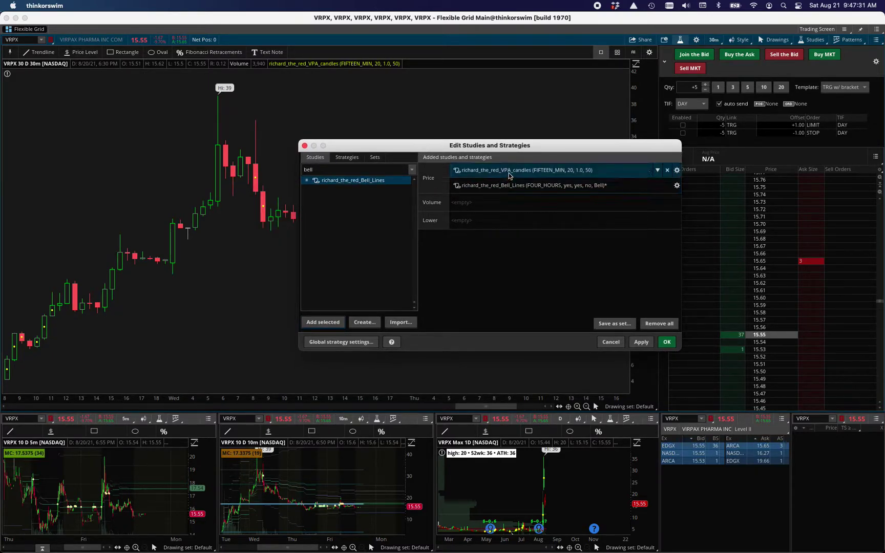
left_click(641, 342)
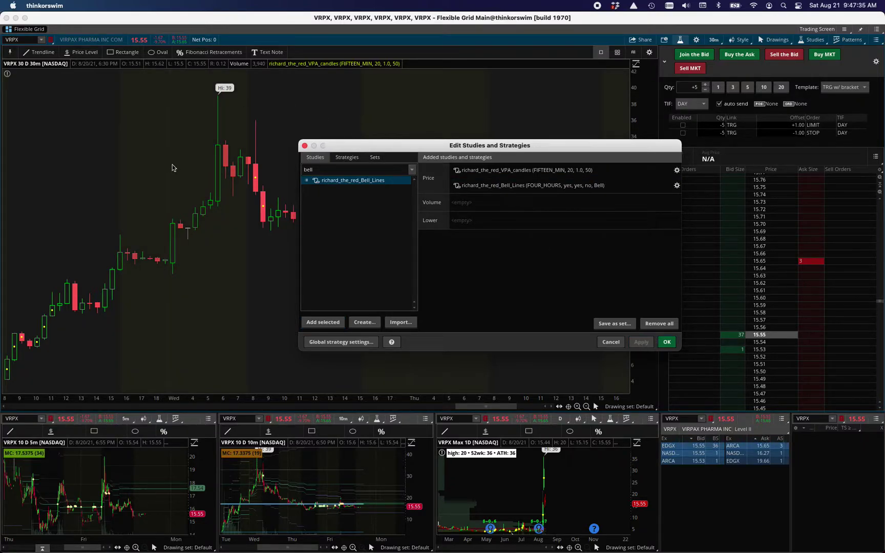
Set Bell_Lines shade ext hours to No and show below to Day, then confirm.
left_click(676, 185)
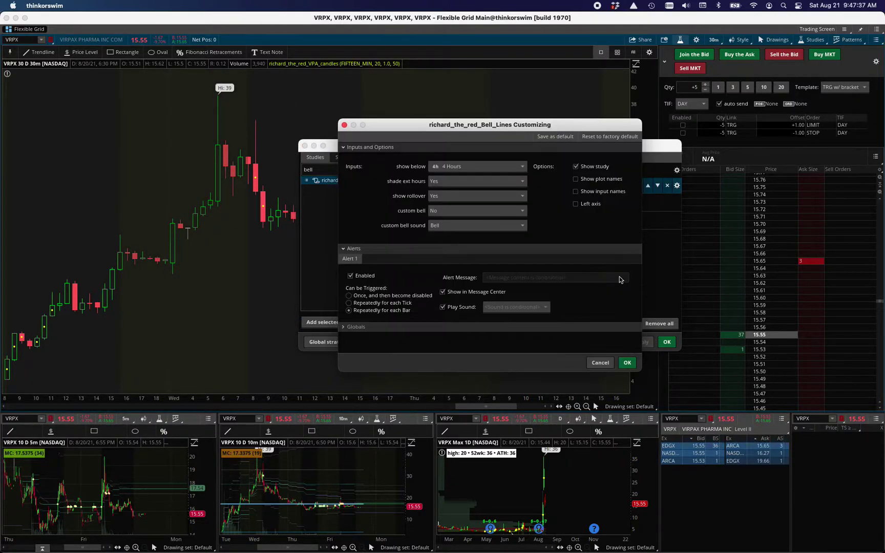
left_click(342, 248)
left_click(344, 259)
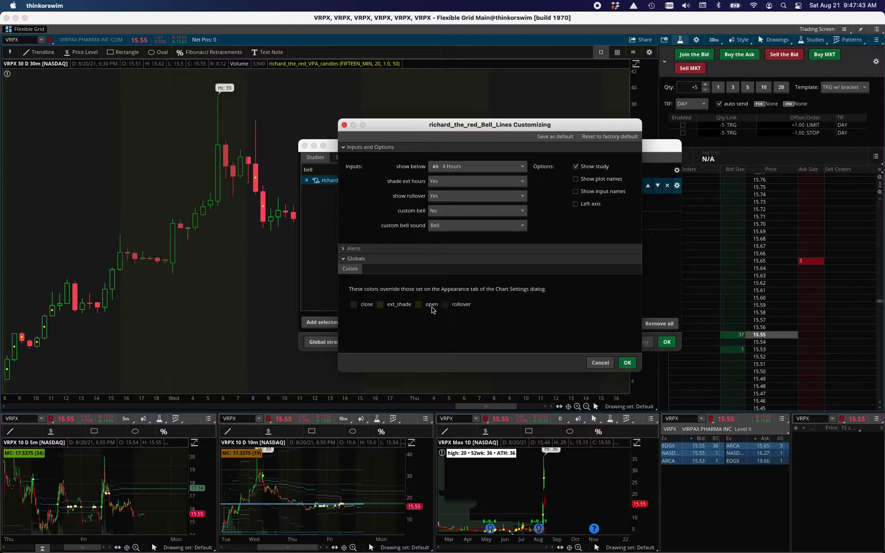
left_click(464, 182)
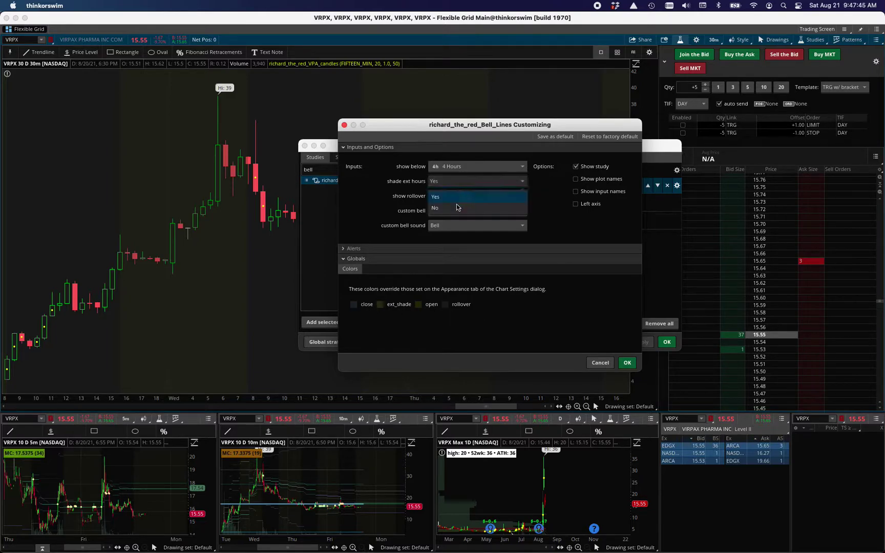
left_click(456, 203)
left_click(474, 164)
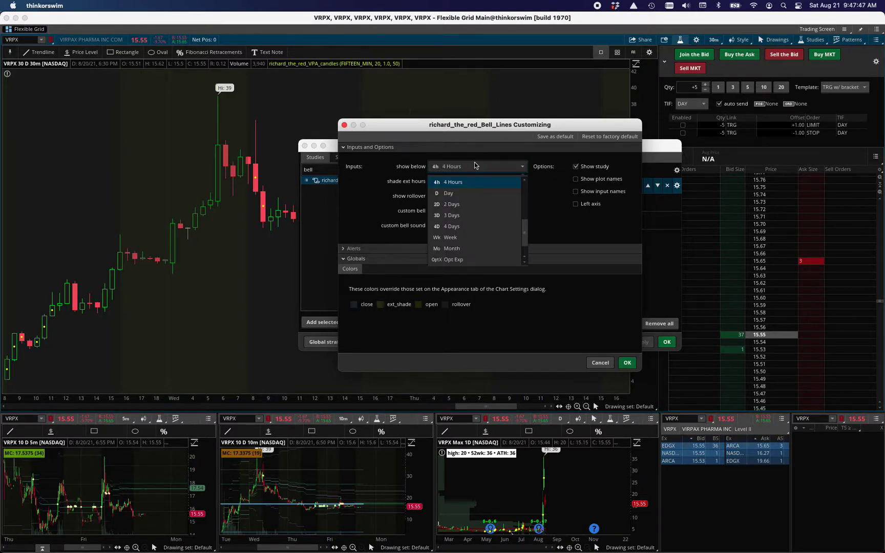
left_click(467, 195)
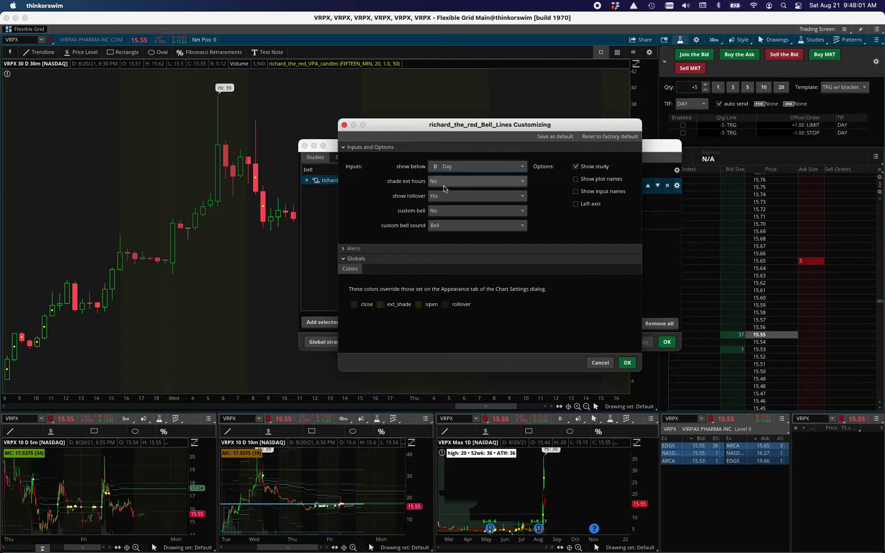
left_click(626, 364)
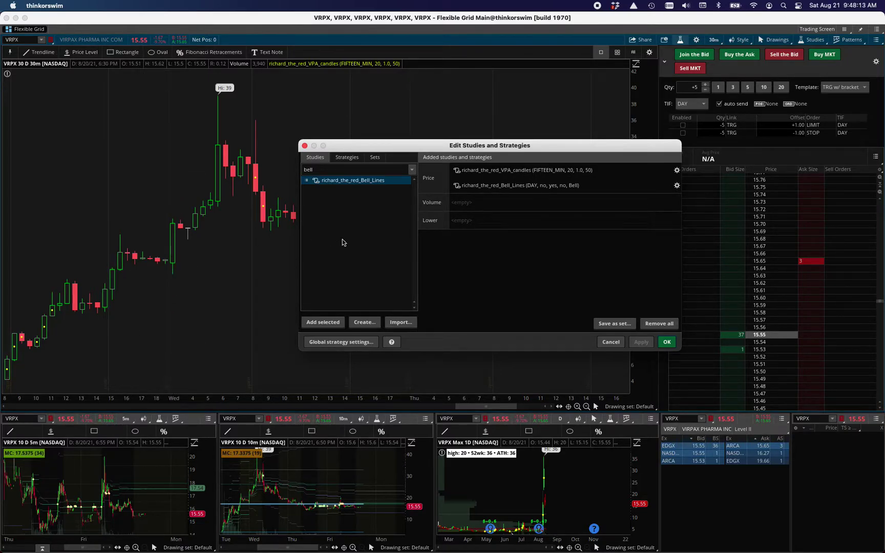
Turn Bell_Lines shade ext hours back to Yes with a cyan ext_shade colour, and apply.
left_click(677, 185)
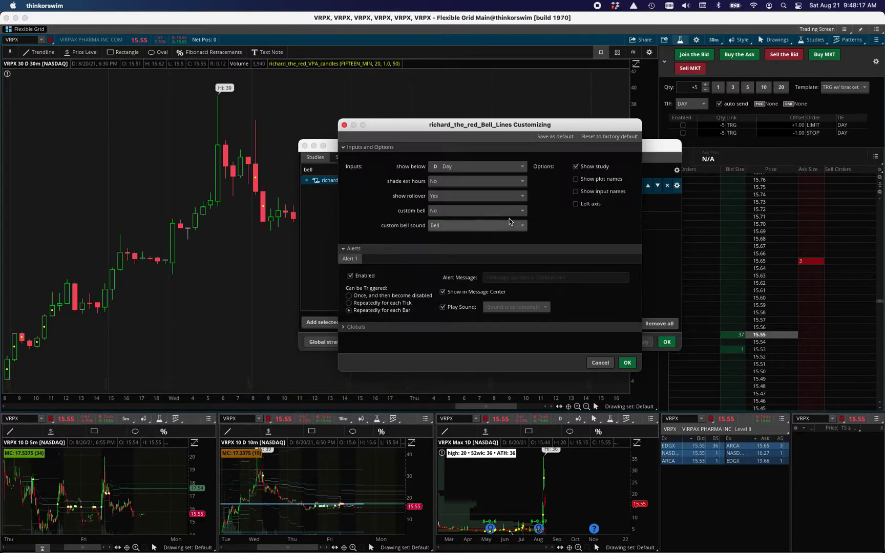
left_click(460, 184)
left_click(454, 197)
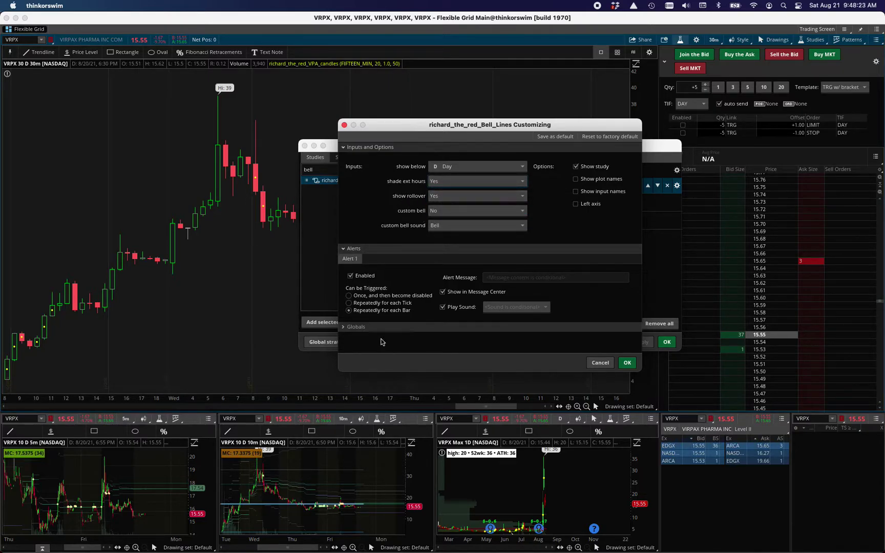
left_click(343, 328)
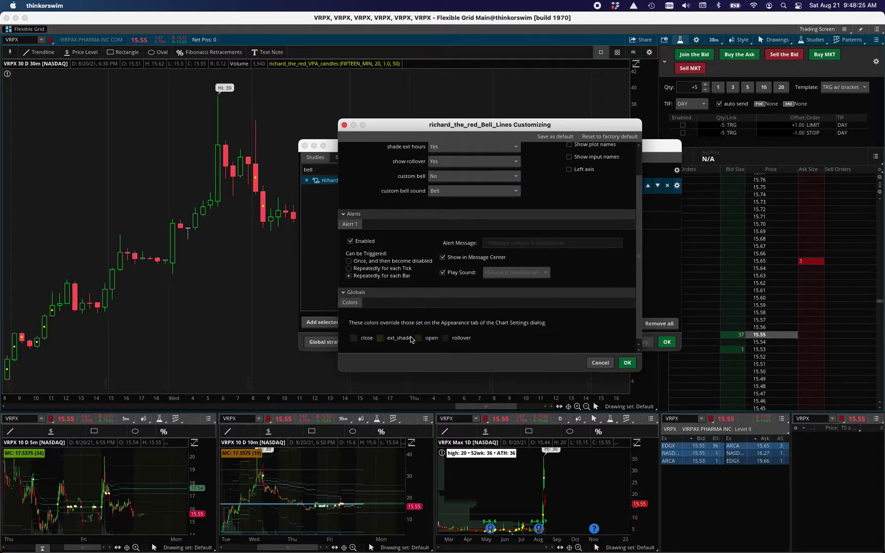
left_click(381, 336)
left_click(377, 357)
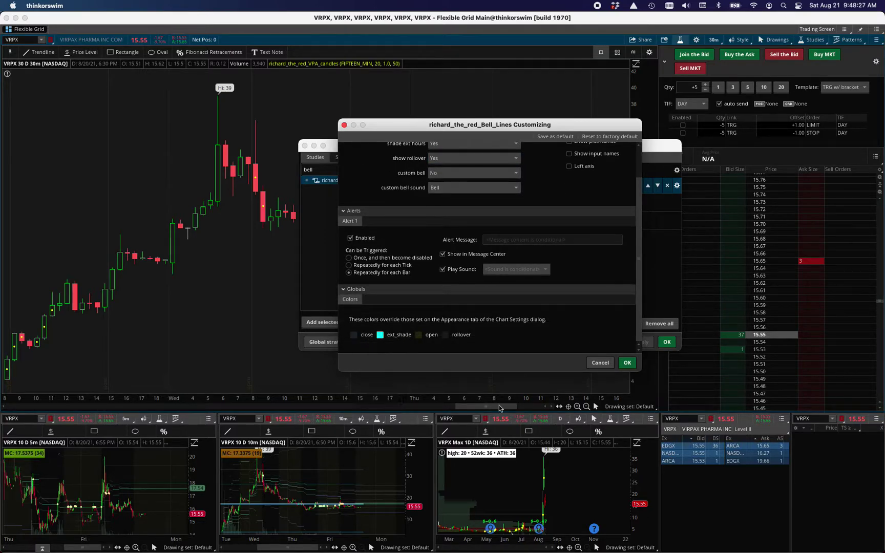
left_click(628, 362)
left_click(642, 342)
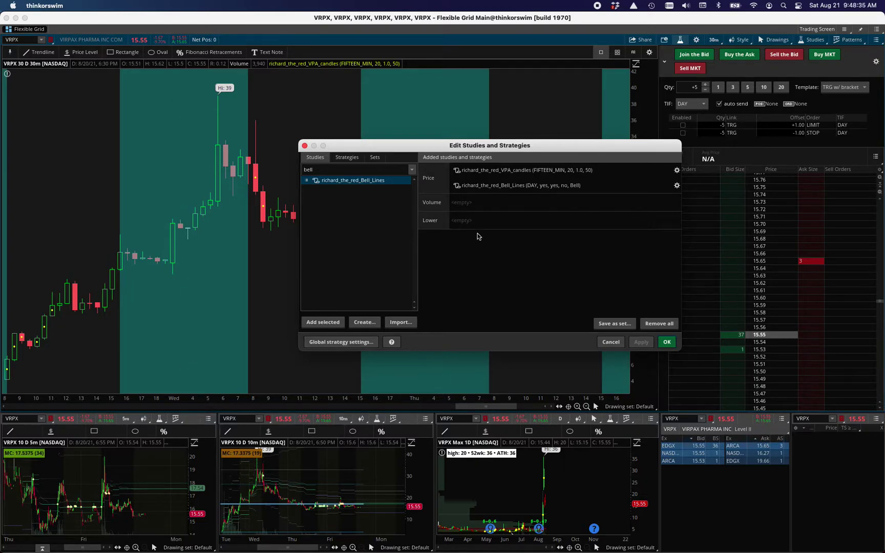
Give the ext_shade colour 72 transparency in the HSV colour chooser and apply it.
left_click(512, 187)
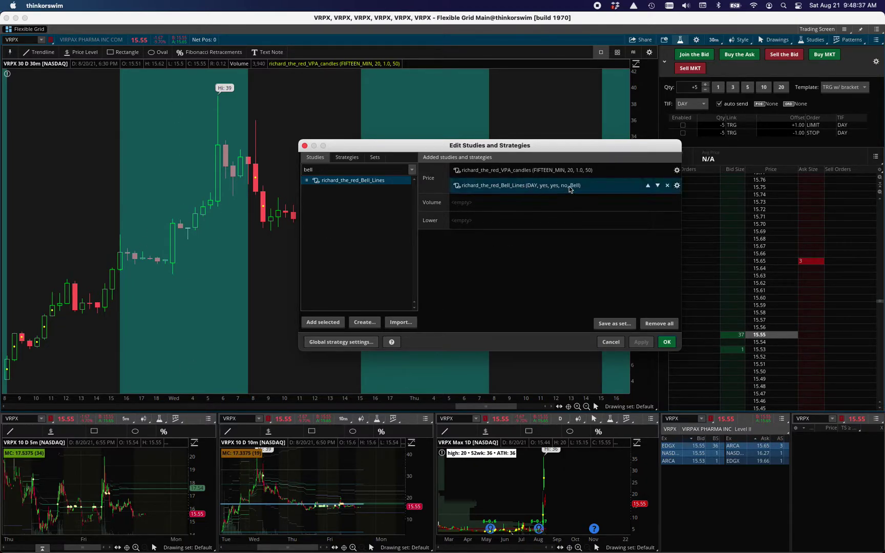
left_click(676, 185)
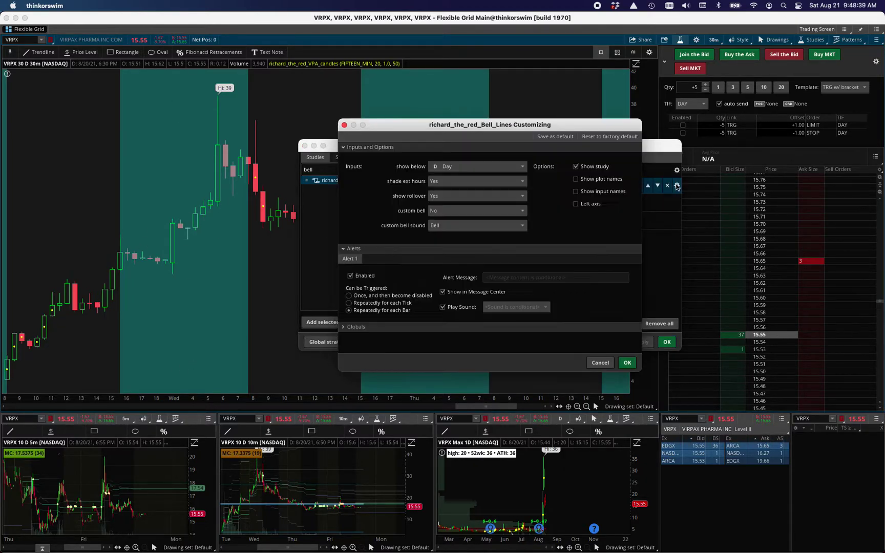
left_click(353, 326)
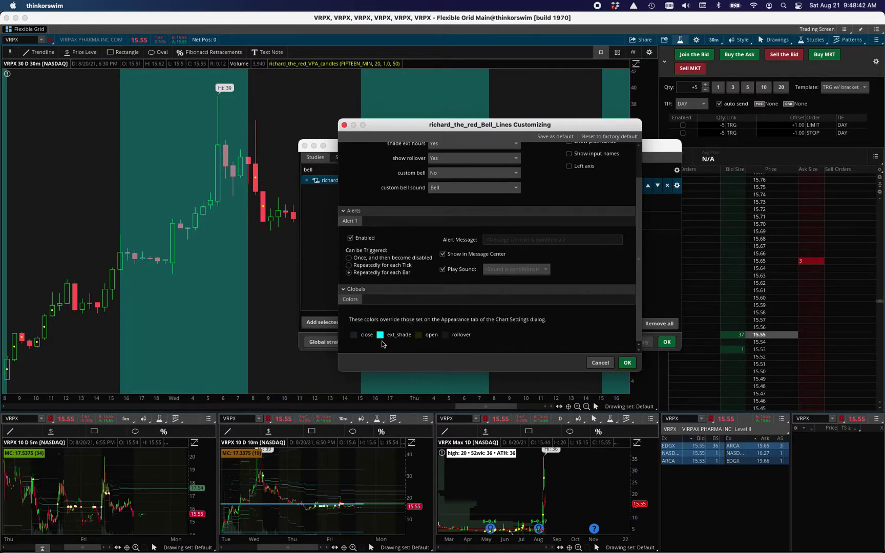
left_click(380, 336)
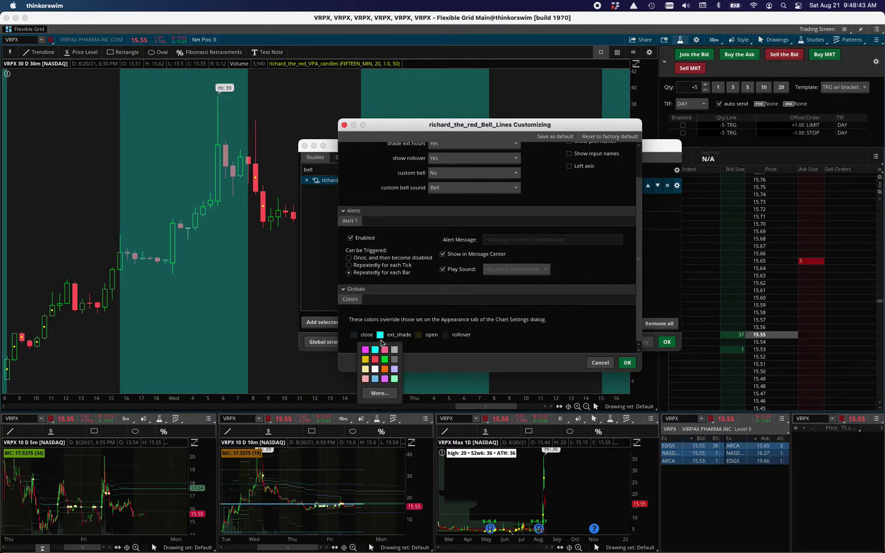
left_click(380, 393)
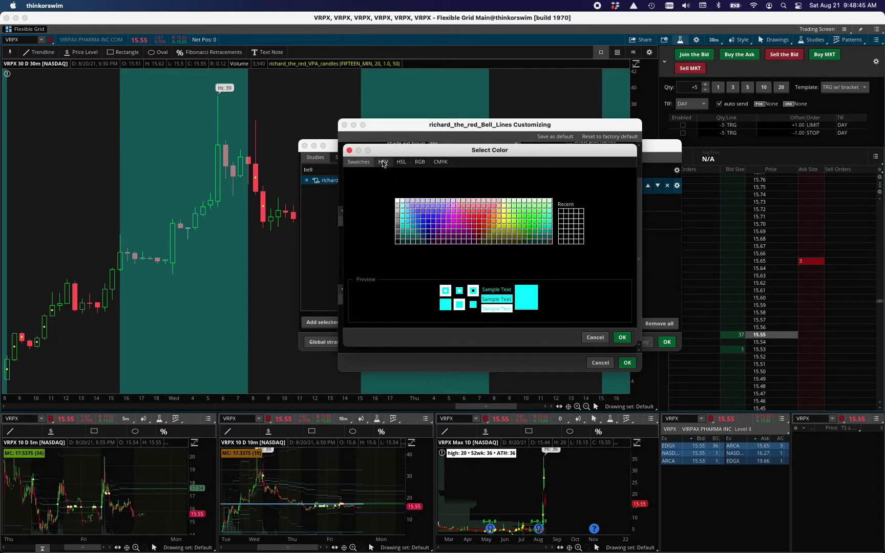
left_click(404, 163)
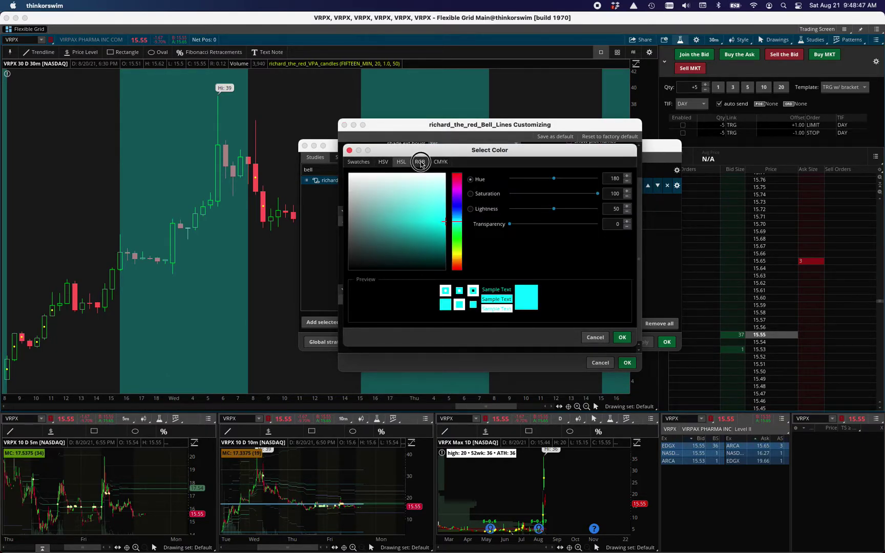
left_click(420, 162)
left_click(441, 163)
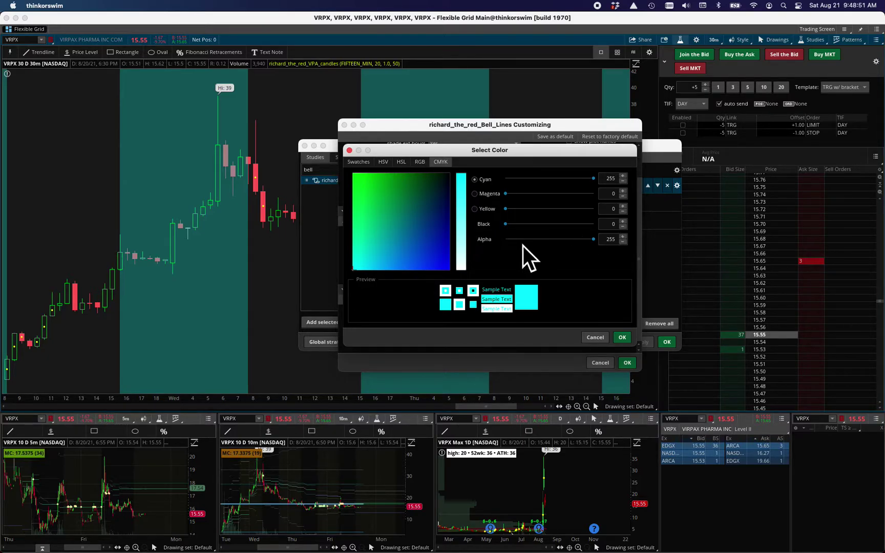
left_click(383, 161)
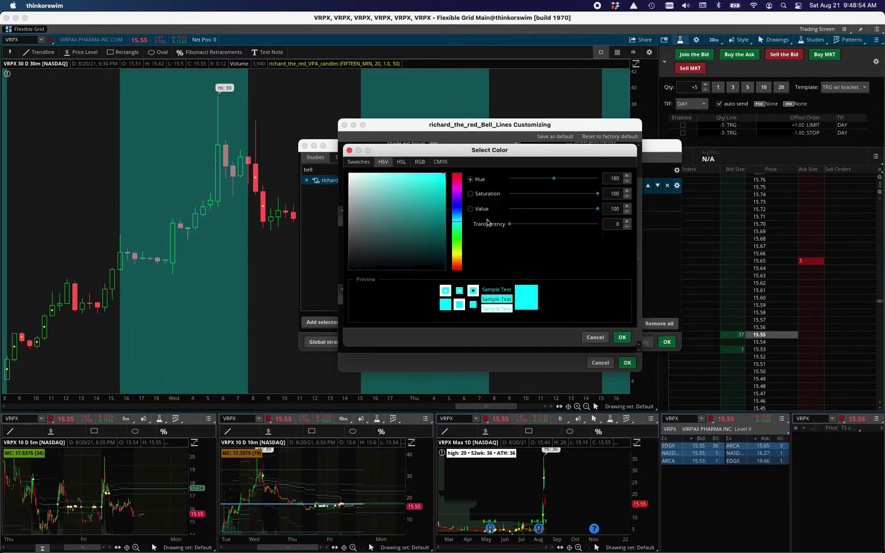
left_click_drag(510, 226, 574, 227)
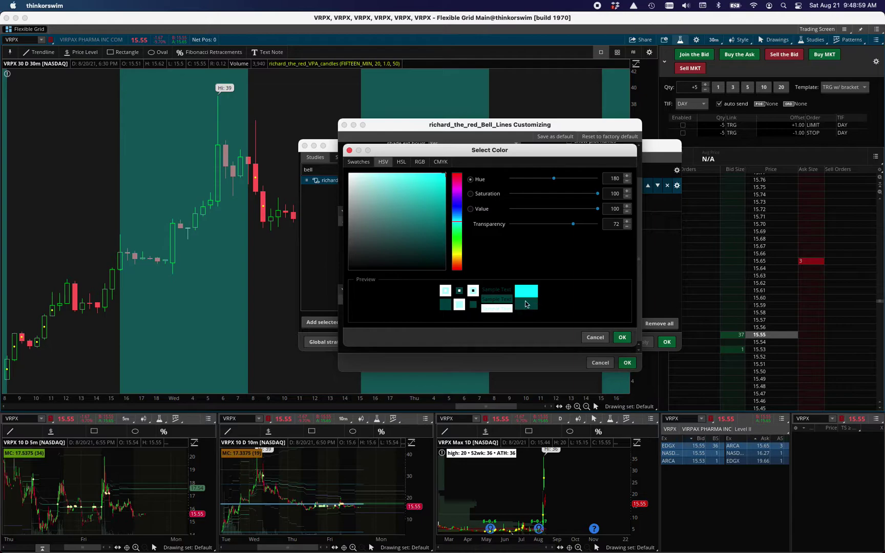
left_click(622, 338)
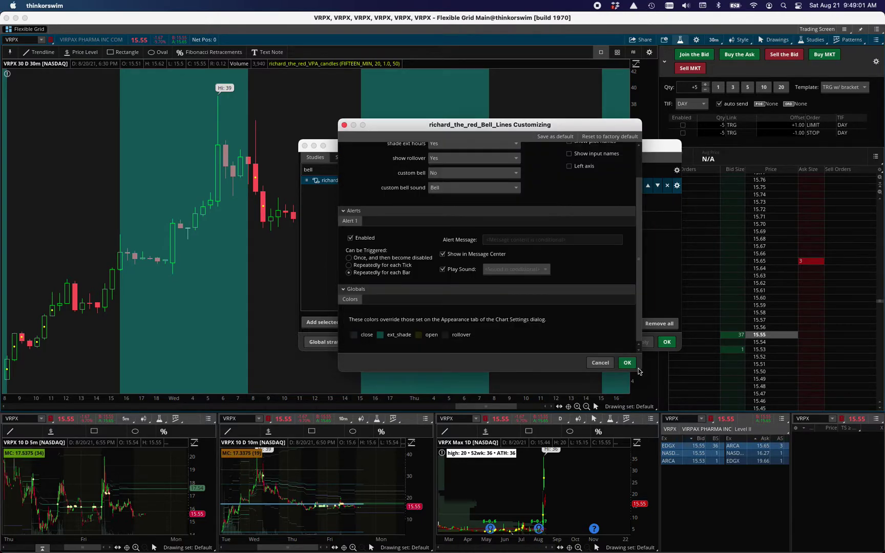
left_click(626, 363)
left_click(641, 342)
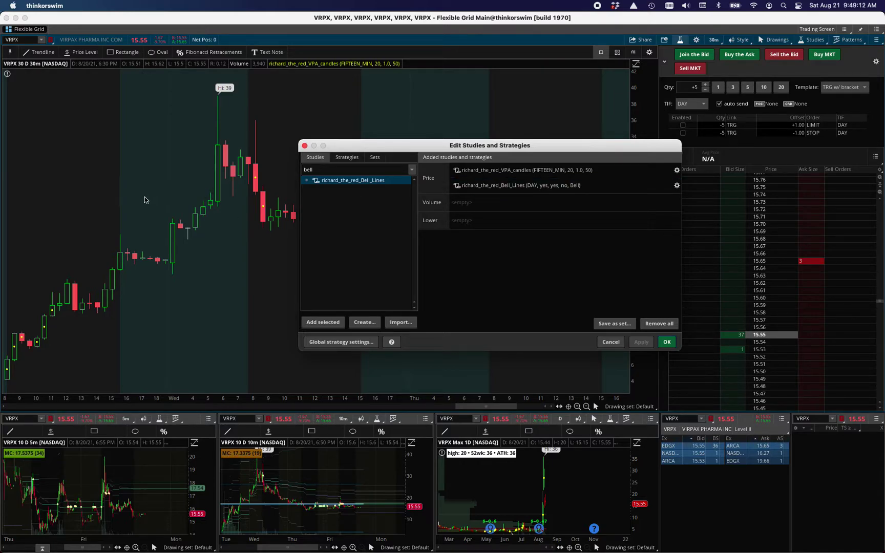
Change the Bell_Lines ext_shade colour to white at 86 transparency and apply it.
left_click(677, 187)
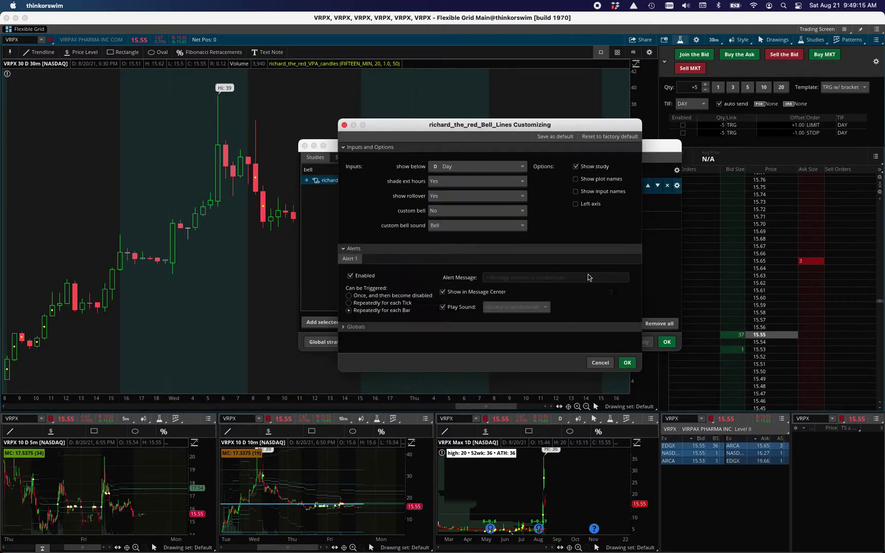
scroll(376, 333, "down", 2)
left_click(380, 335)
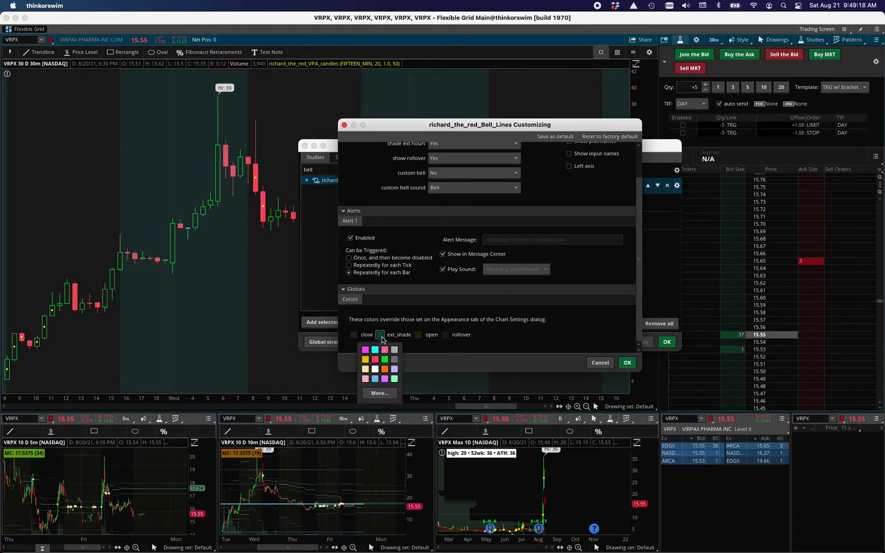
left_click(375, 368)
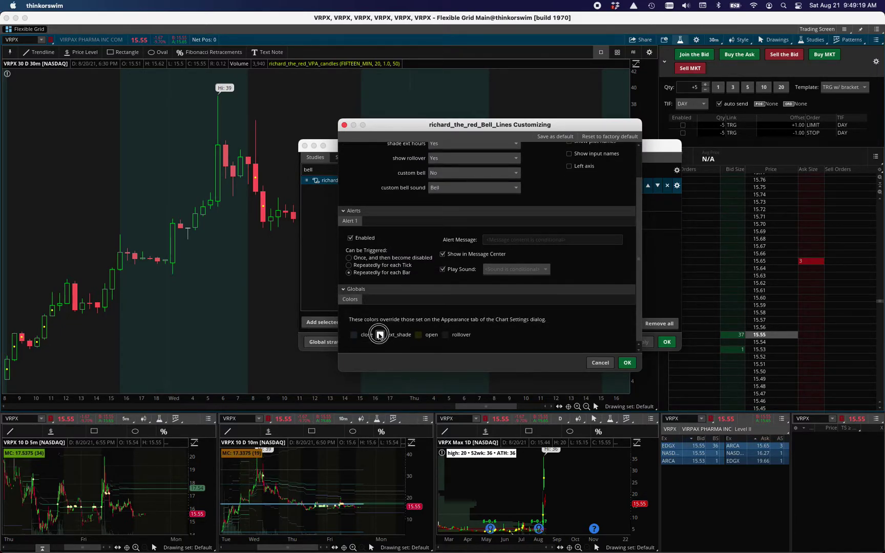
left_click(380, 335)
left_click(379, 392)
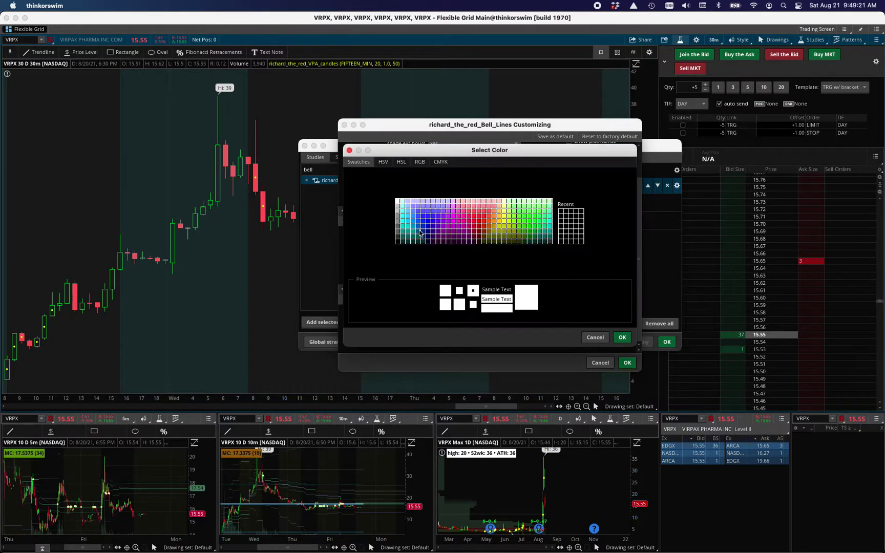
left_click(383, 162)
left_click_drag(510, 224, 585, 225)
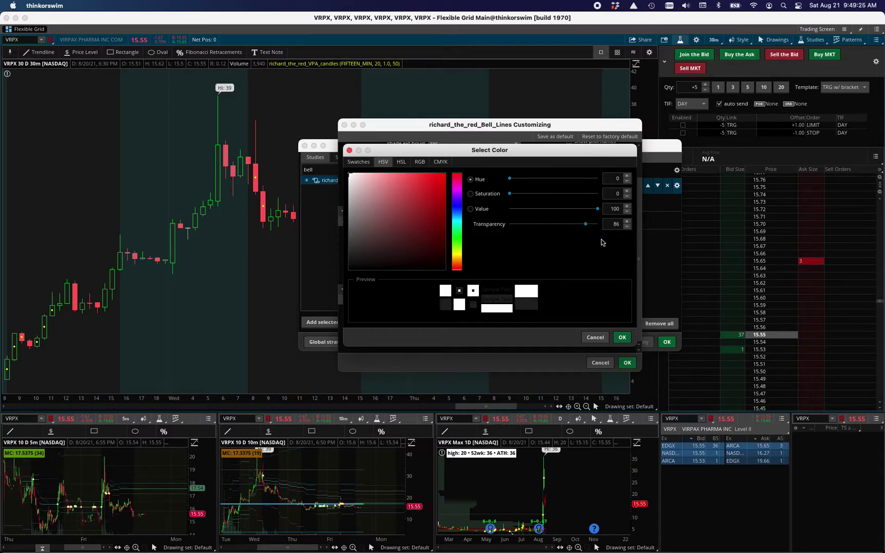
left_click(622, 337)
left_click(627, 362)
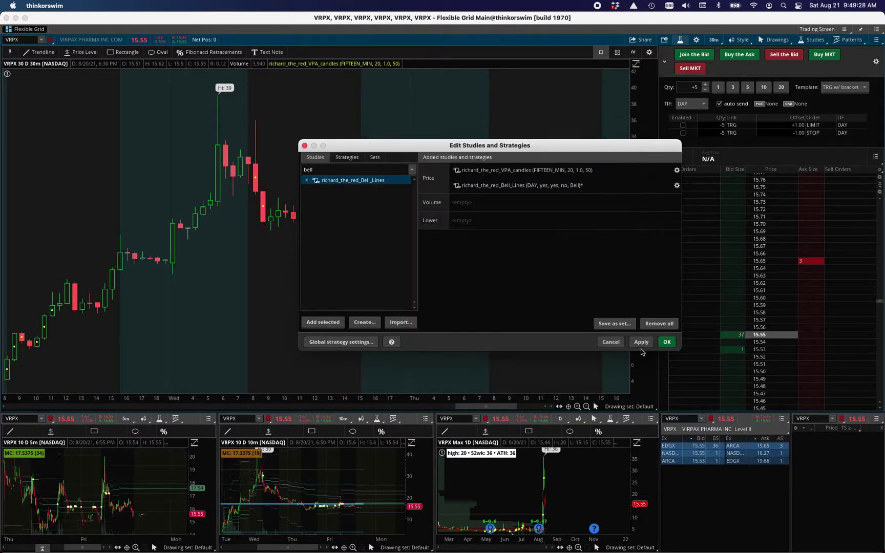
left_click(641, 342)
Set Bell_Lines custom bell to Yes with the Ding sound, unchecking Show in Message Center.
mouse_move(498, 188)
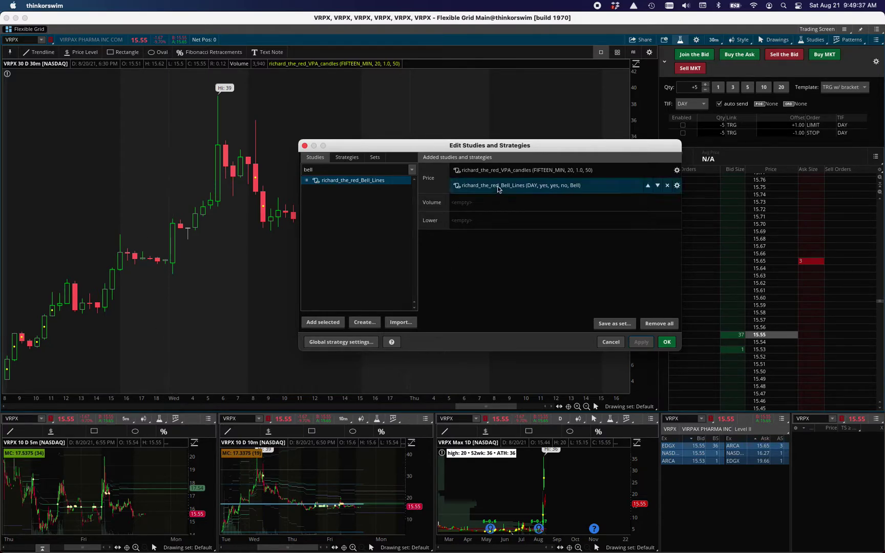
left_click(677, 185)
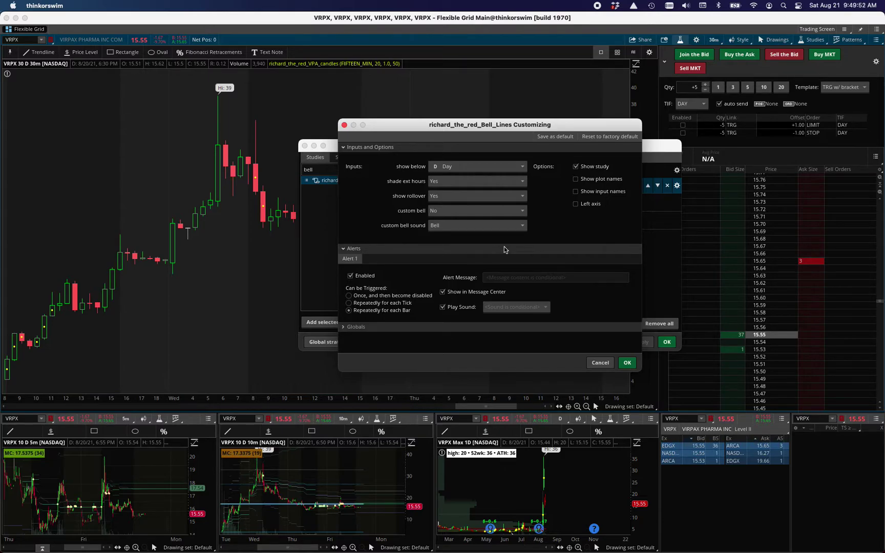
left_click(436, 212)
left_click(456, 226)
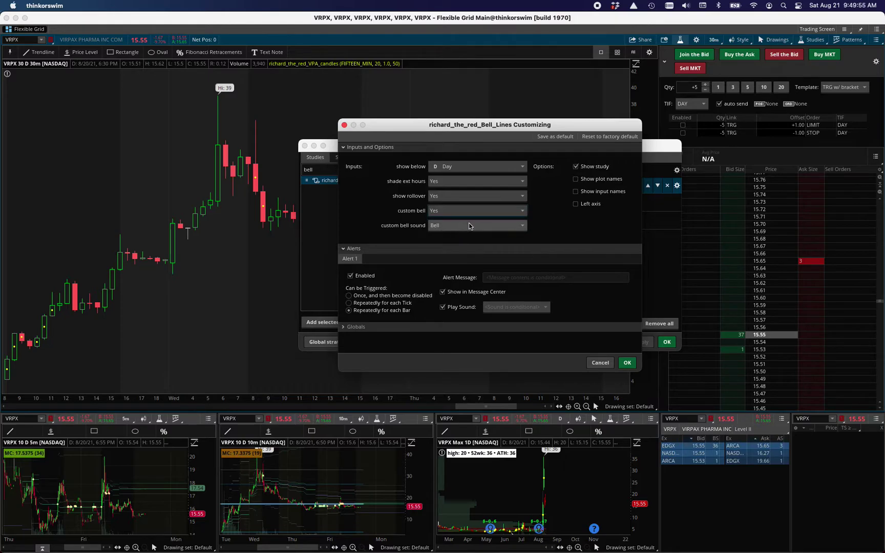
left_click(469, 224)
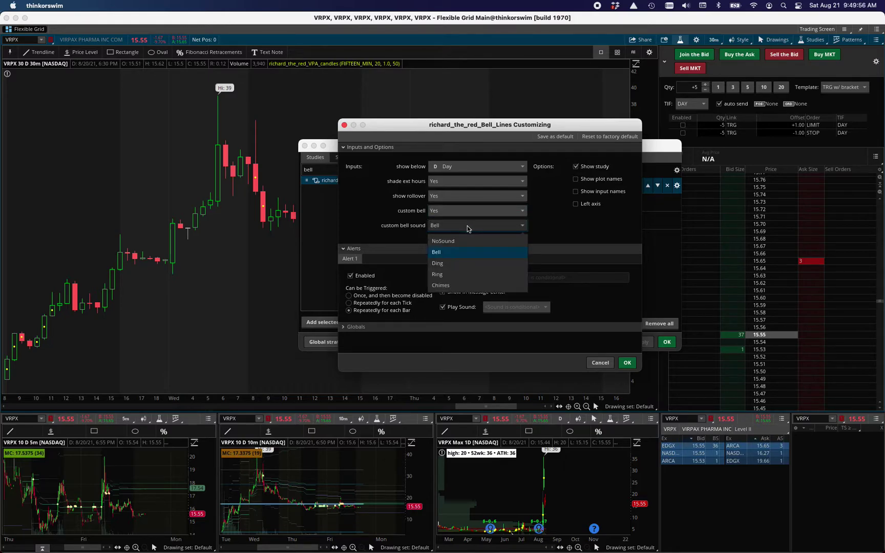
left_click(449, 263)
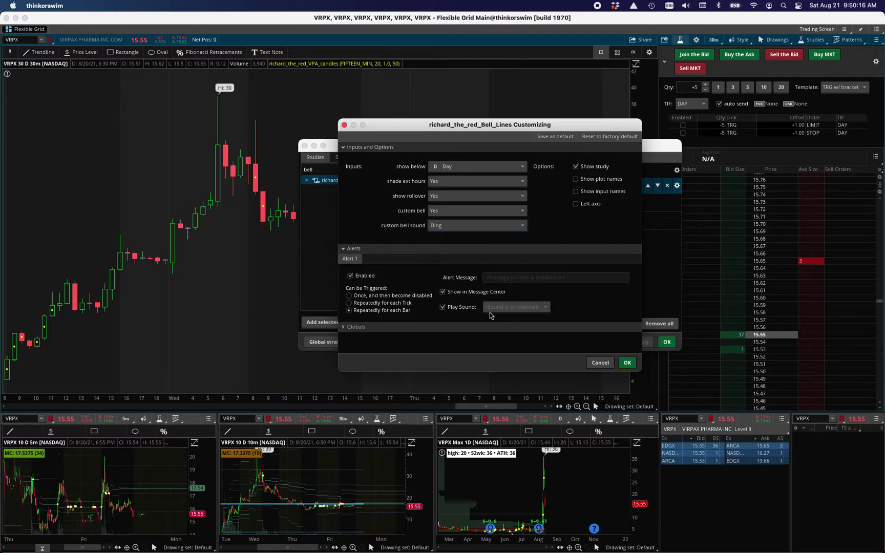
left_click(443, 292)
left_click(627, 362)
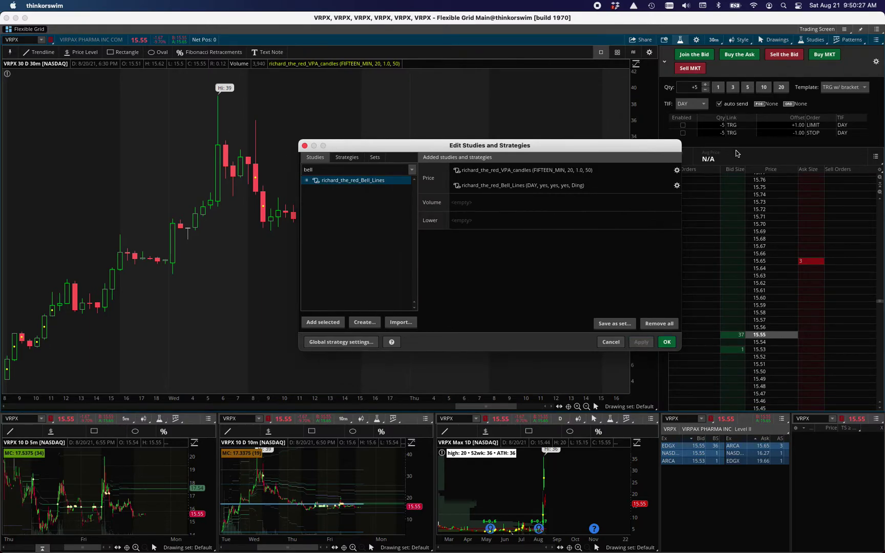
Reopen the Bell_Lines settings to verify the custom bell choices, then confirm them.
left_click_drag(595, 146, 660, 175)
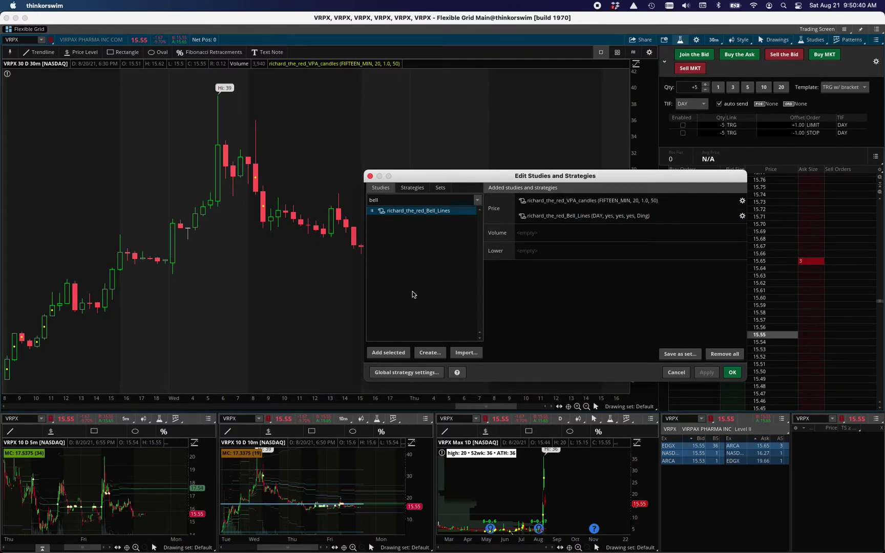
left_click(742, 216)
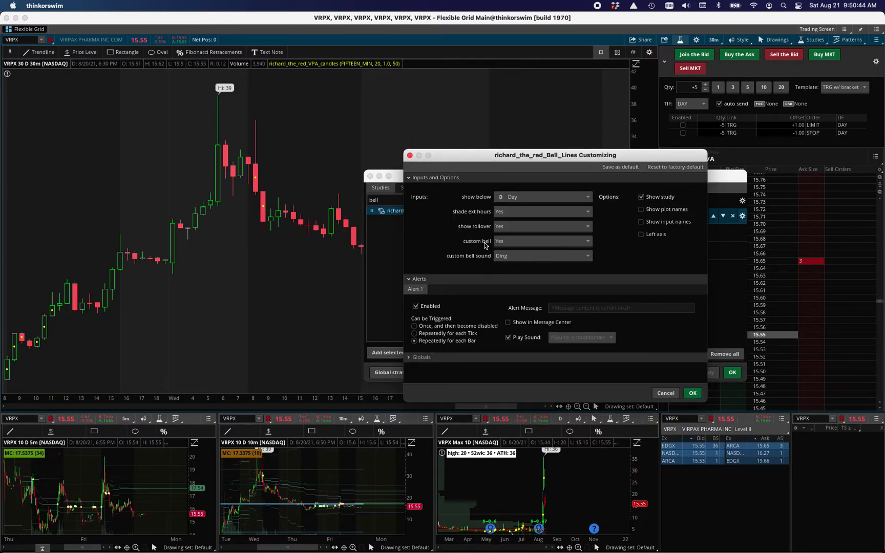
left_click(522, 241)
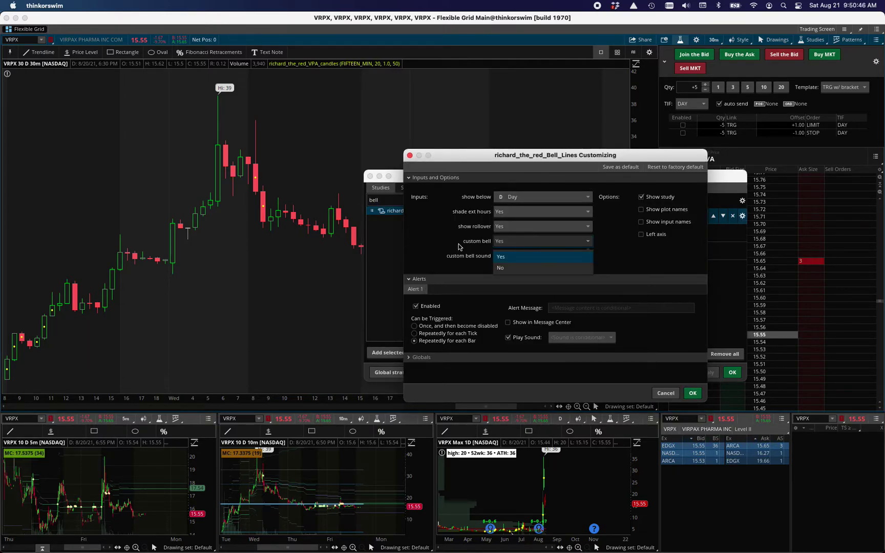
left_click(692, 393)
left_click(692, 393)
Close the studies editor and look over the chart style and grid layout options.
left_click(677, 376)
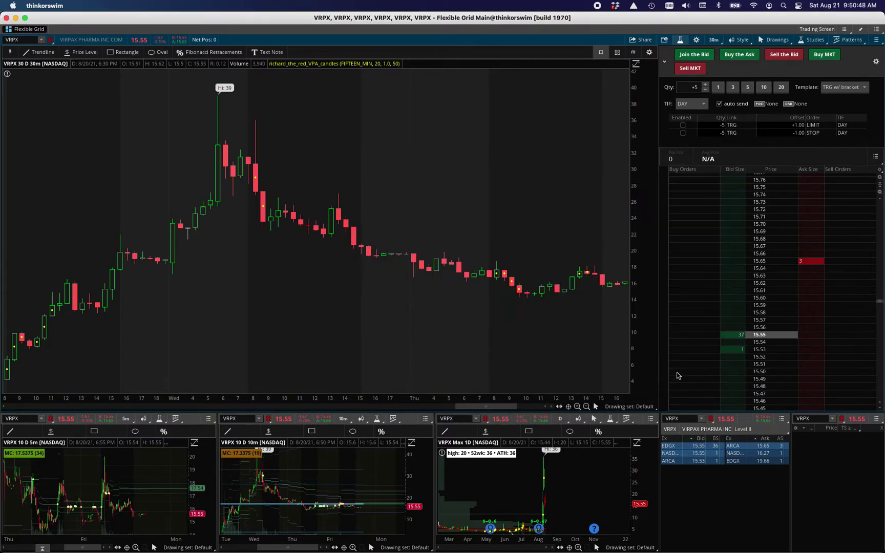
left_click(740, 40)
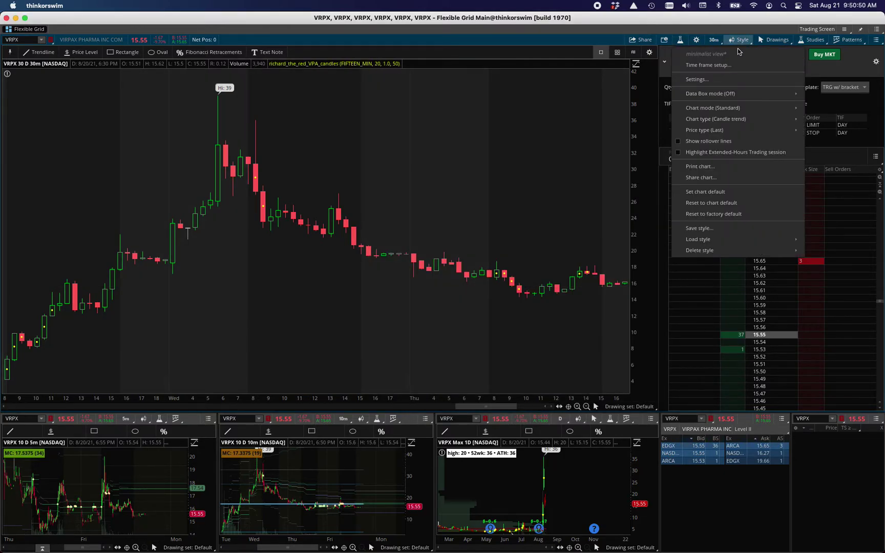
left_click(875, 29)
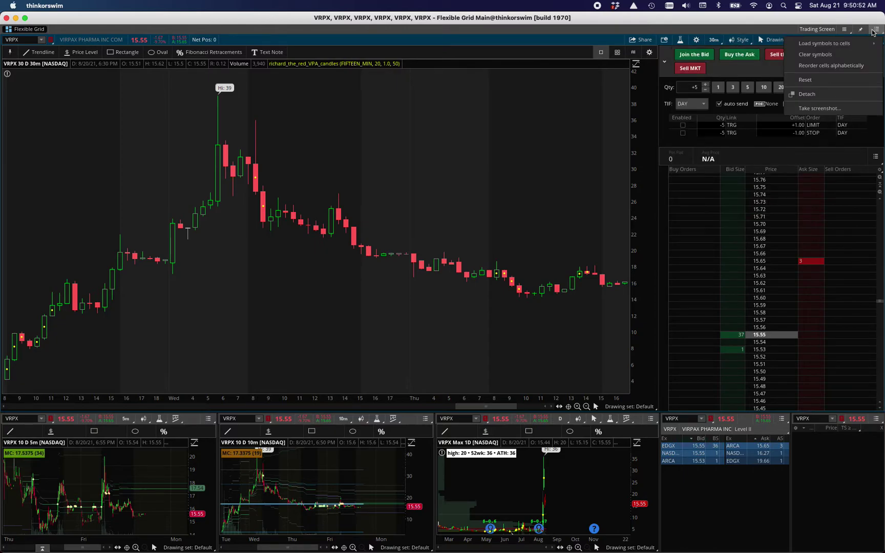
mouse_move(827, 43)
left_click(773, 31)
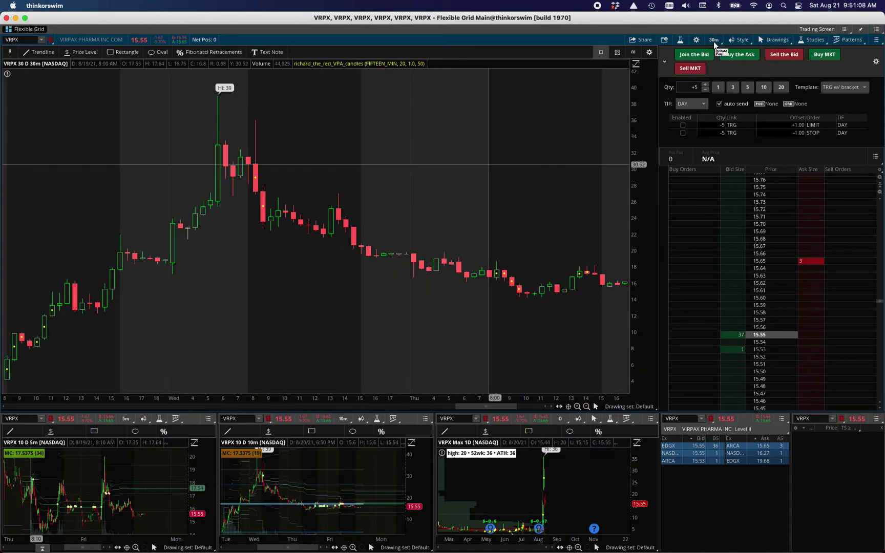
left_click(740, 41)
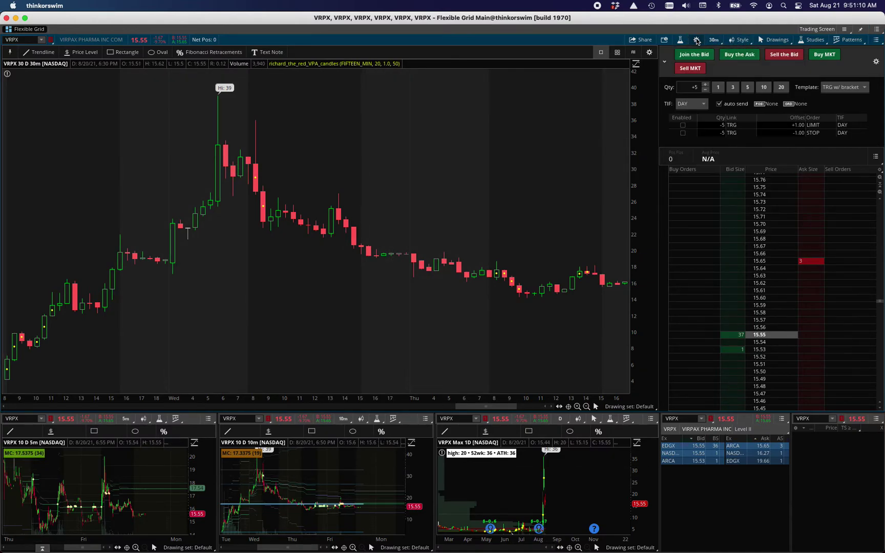
Uncheck 'Highlight studies on hover' in Chart Settings and save.
left_click(696, 39)
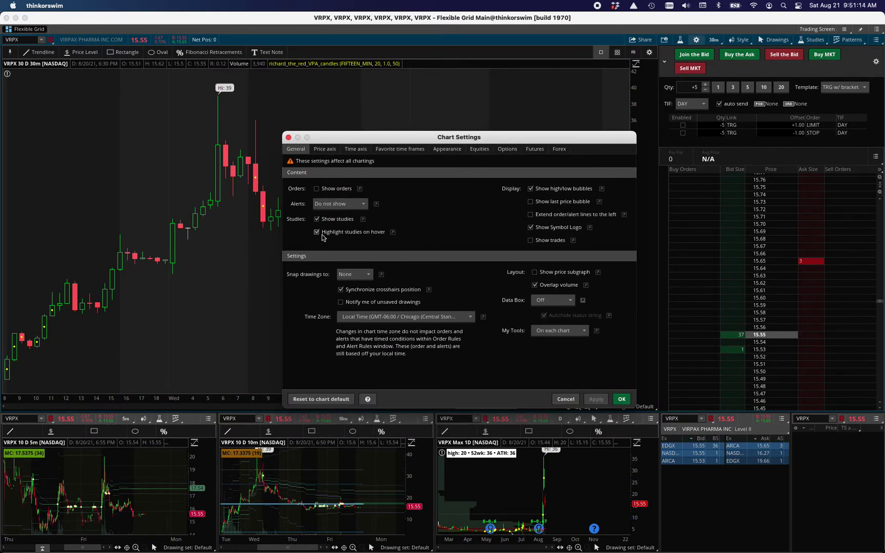
left_click(316, 232)
left_click(621, 400)
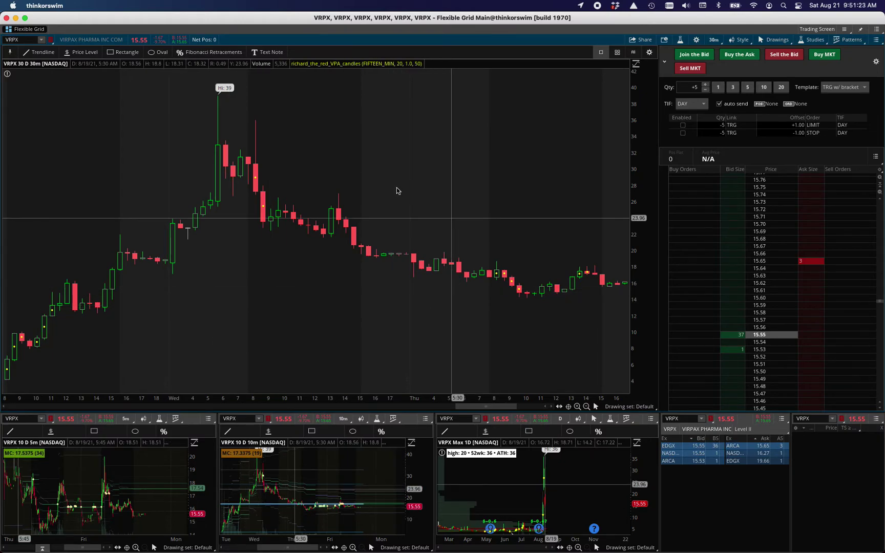
In the Bell_Lines study settings, change 'show below' from Day to 4 Hours and confirm back to the VRPX chart.
right_click(169, 294)
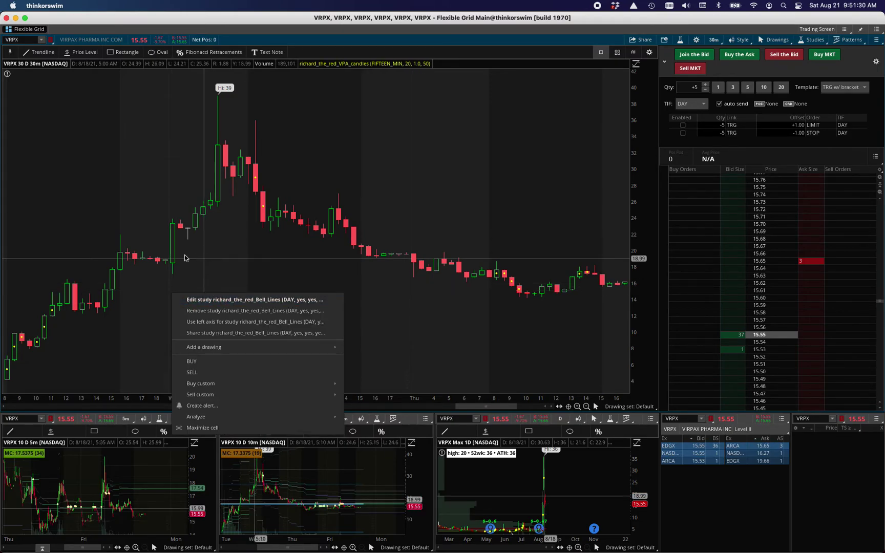
left_click(210, 300)
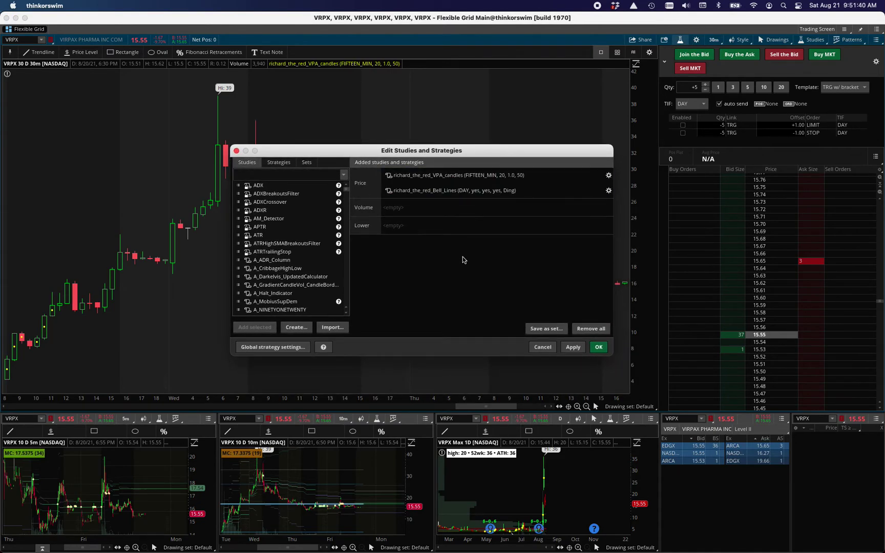
left_click(609, 190)
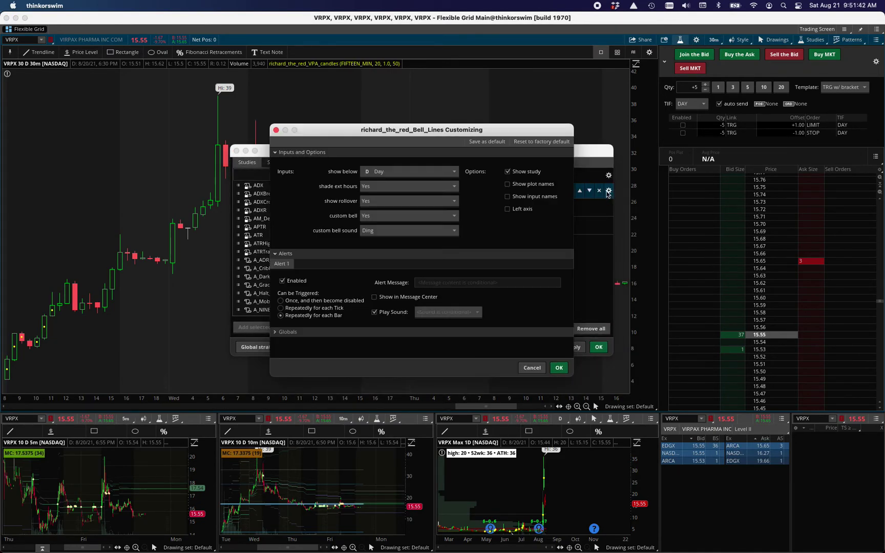
left_click(389, 173)
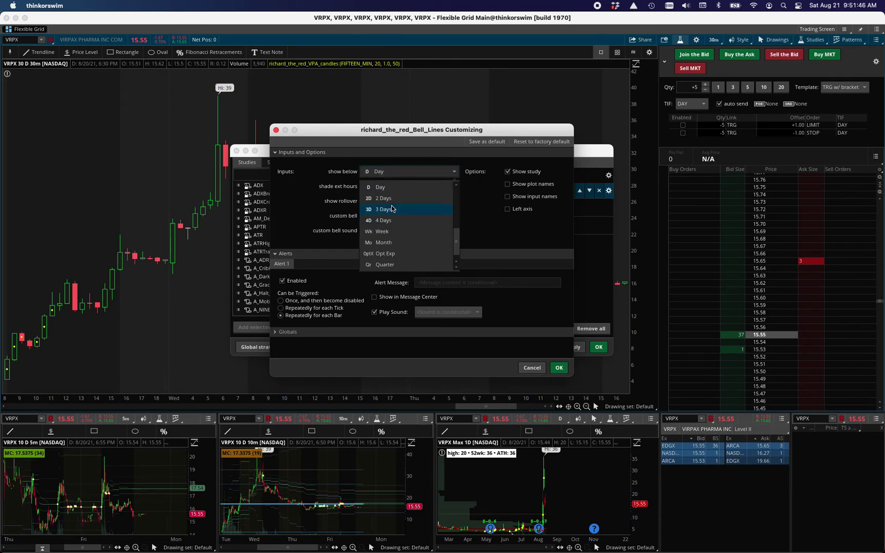
left_click_drag(456, 240, 454, 219)
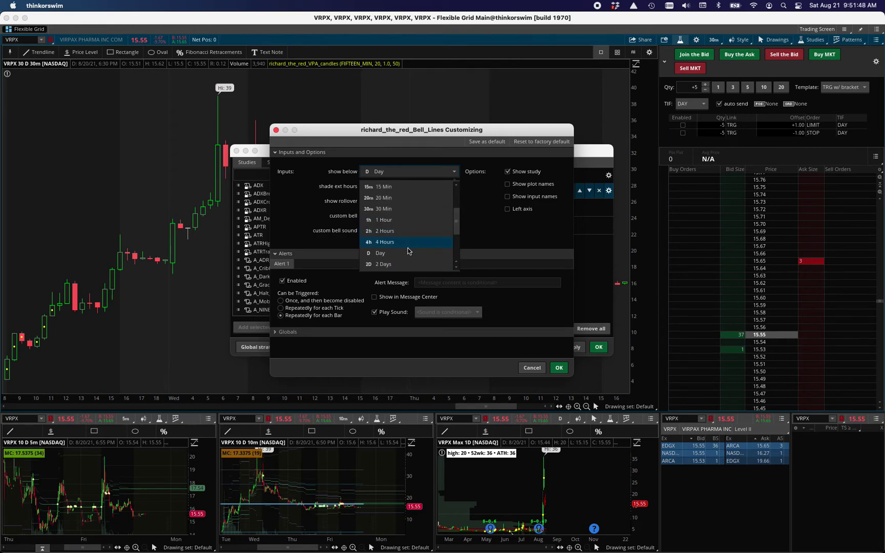
left_click(392, 243)
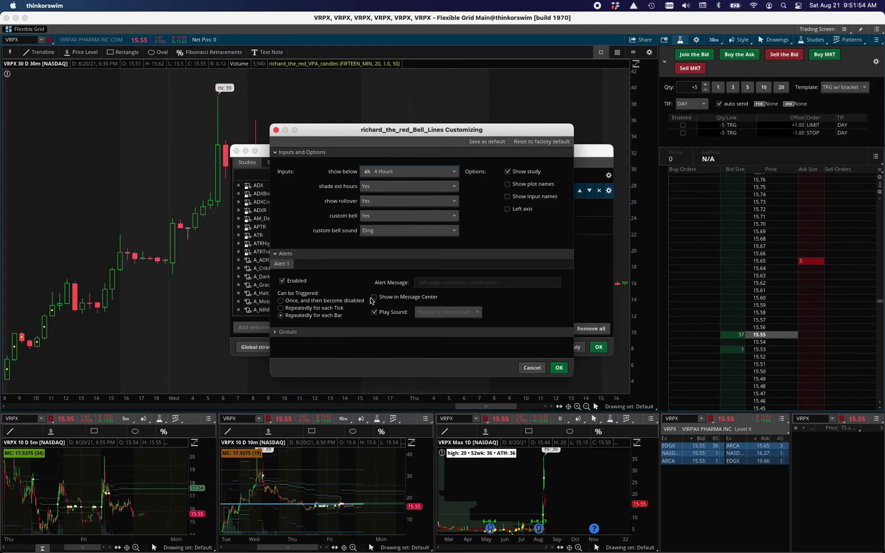
left_click(283, 254)
left_click(284, 264)
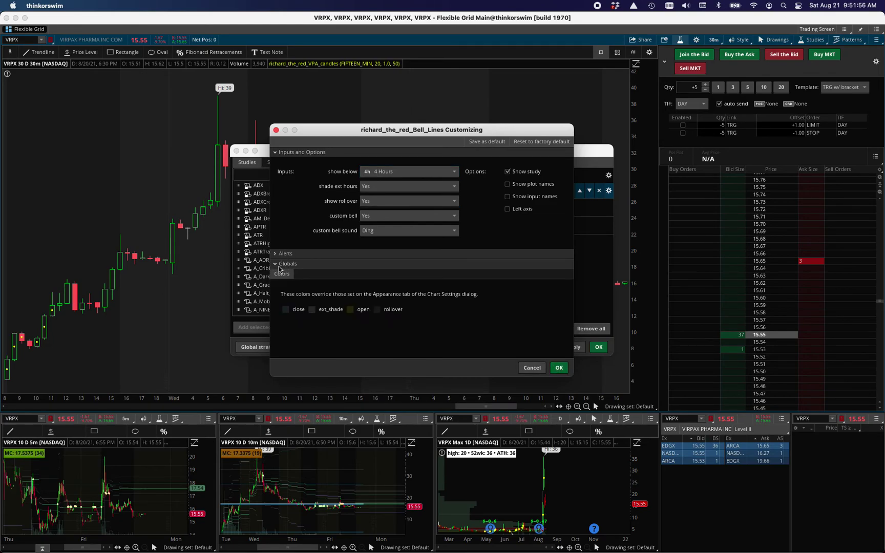
left_click(559, 368)
left_click(598, 347)
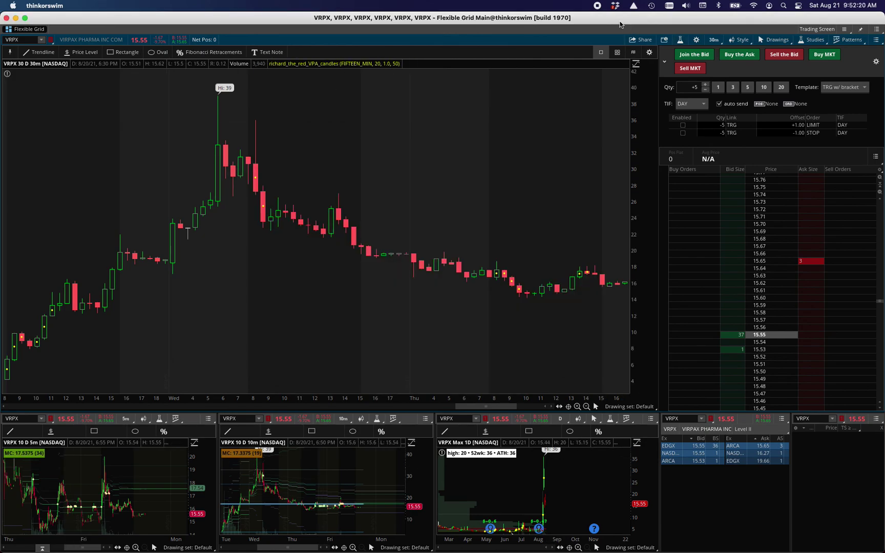